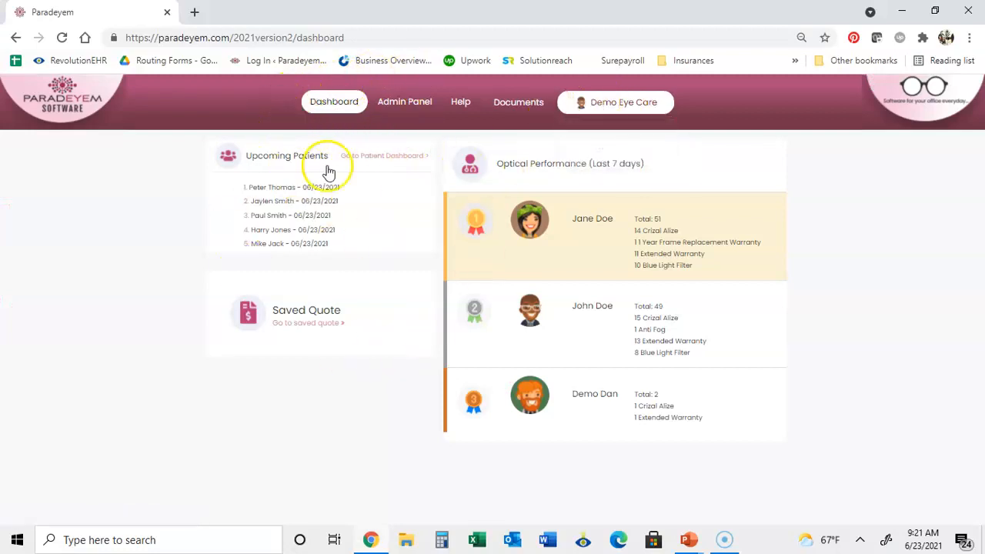
# Step: Log out of the demo account and log back in with the credentials already filled in
pyautogui.moveTo(609, 104)
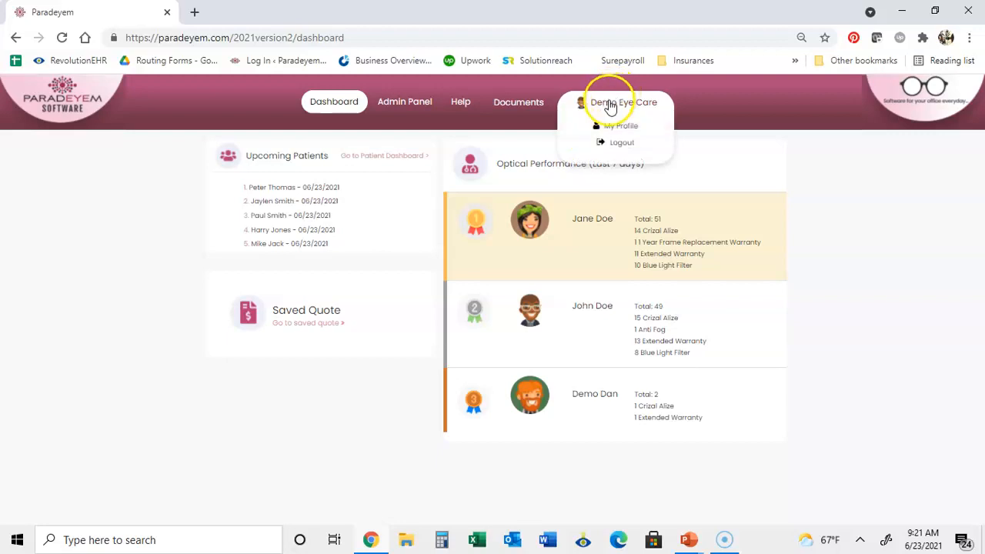
pyautogui.click(612, 153)
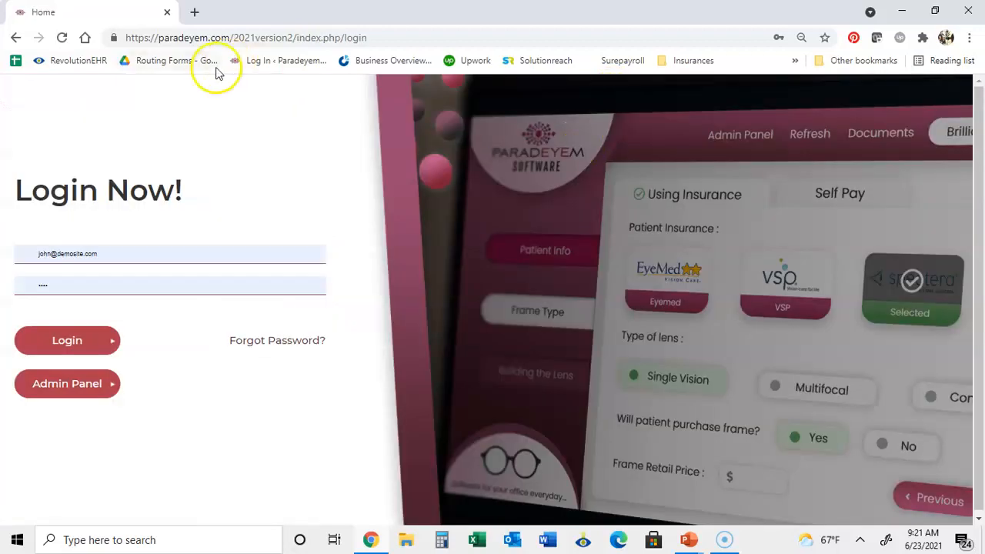
pyautogui.click(83, 356)
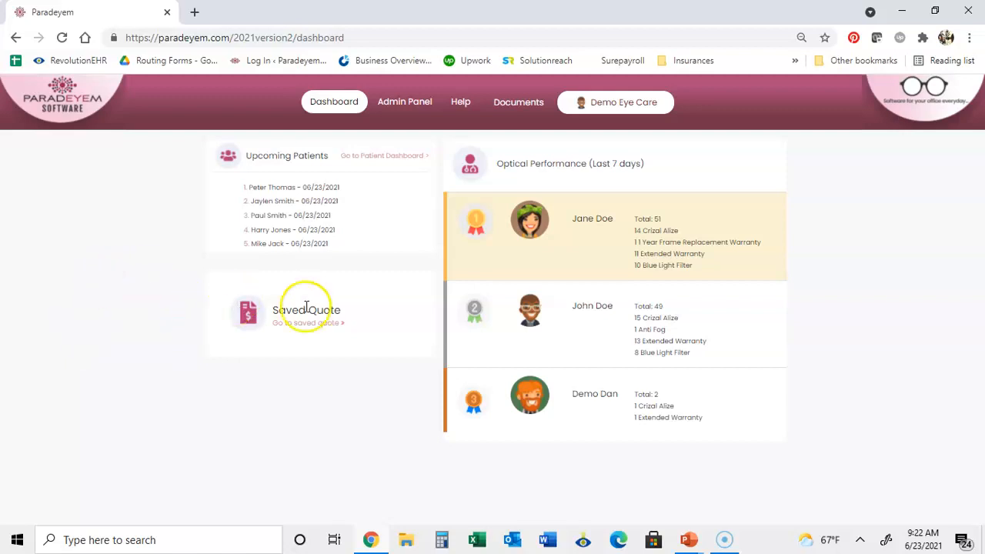
# Step: Open the patient dashboard, start a new patient entry and enter the patient's full name
pyautogui.click(392, 156)
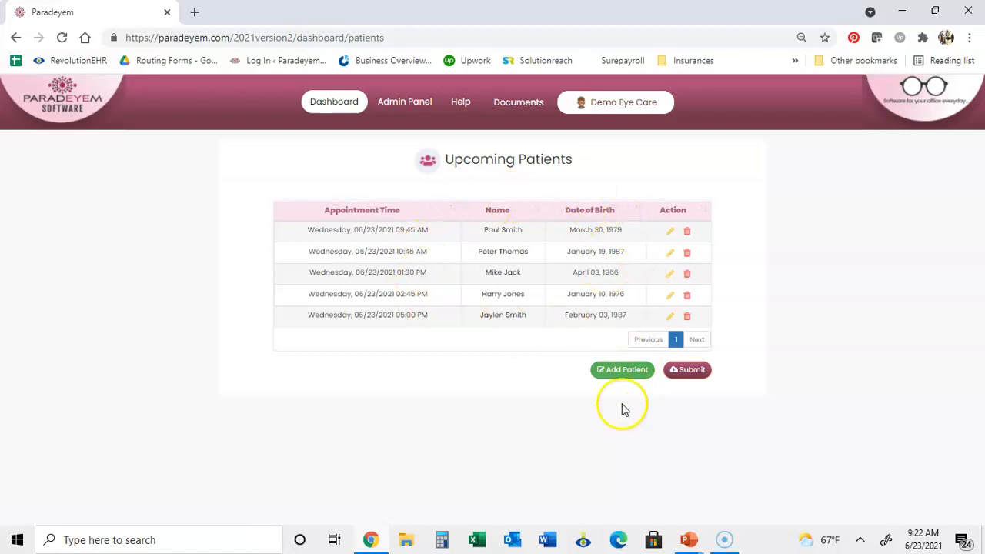
pyautogui.click(630, 370)
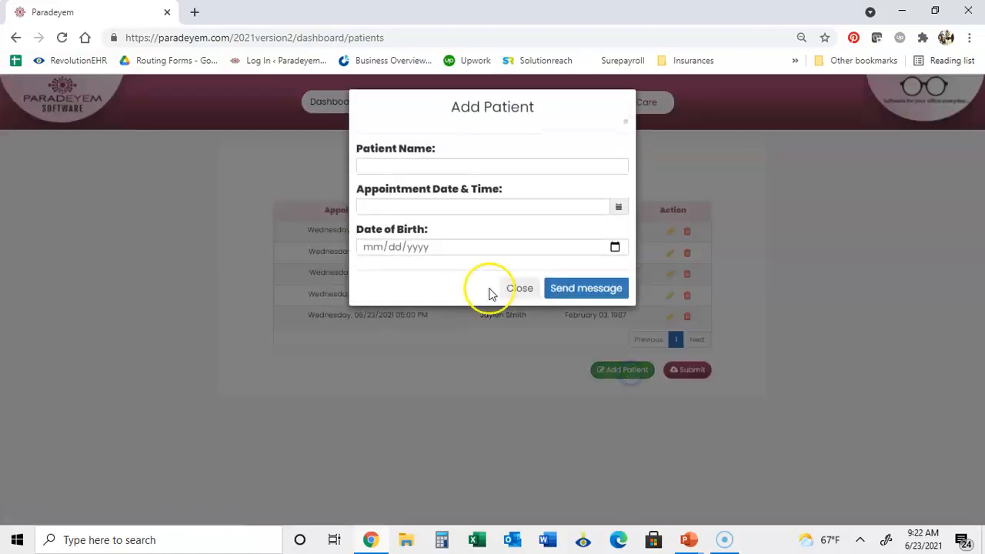
pyautogui.click(444, 171)
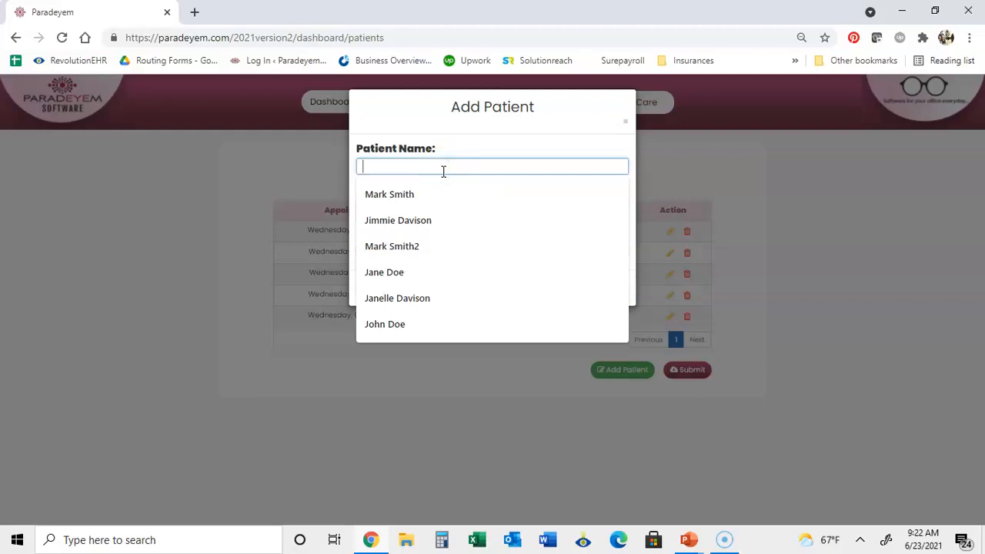
pyautogui.write('Mike Smith')
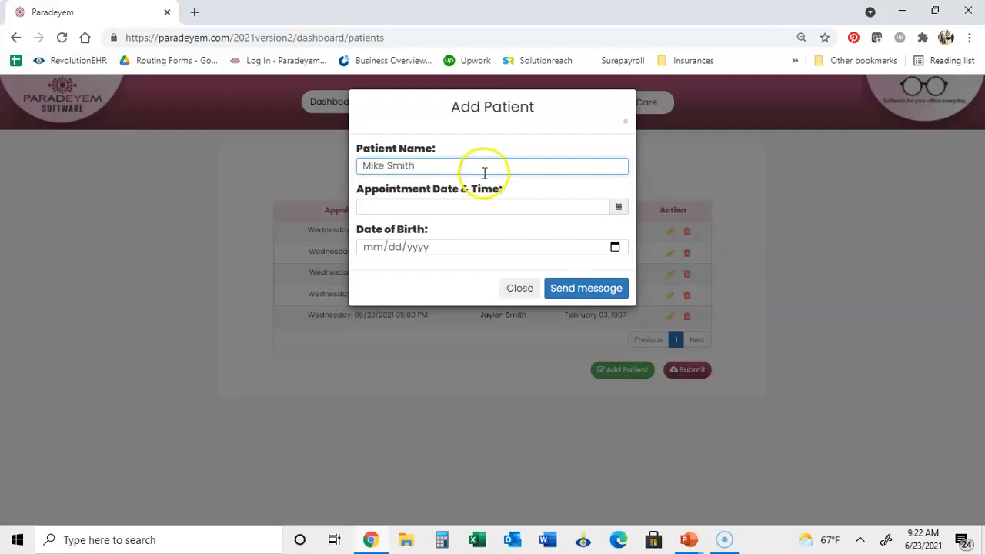
# Step: Set the new patient's appointment date and time to 06/24/2021 5:30 PM
pyautogui.click(617, 206)
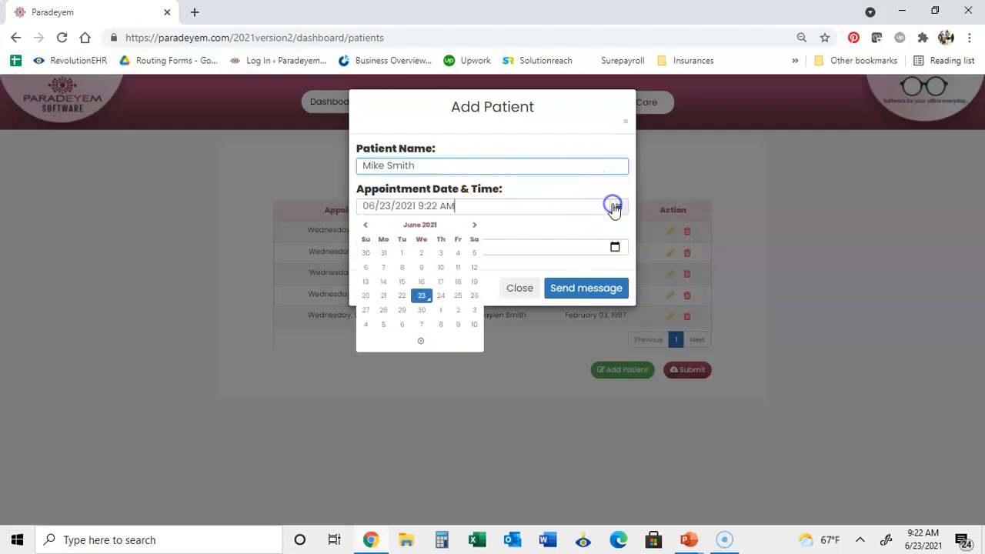
pyautogui.click(420, 339)
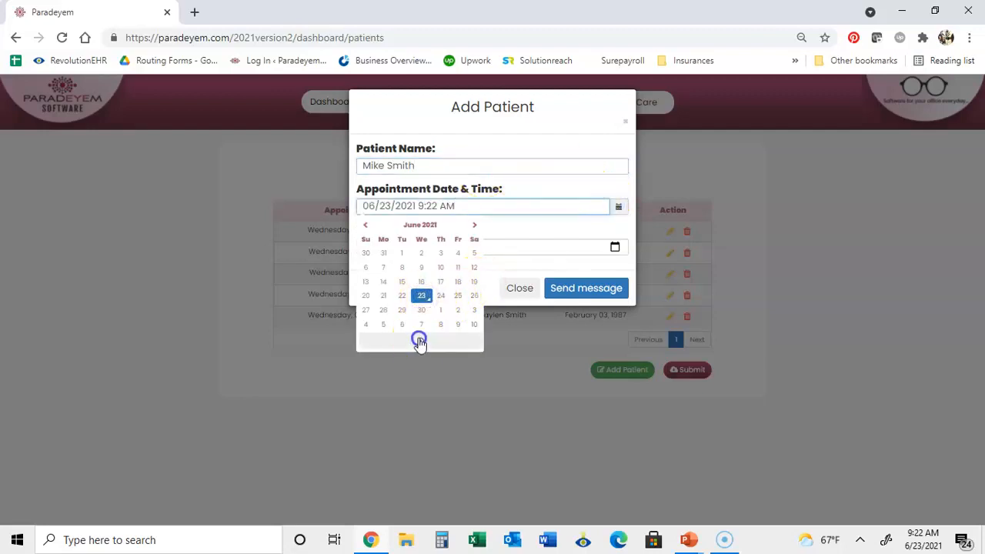
pyautogui.click(377, 283)
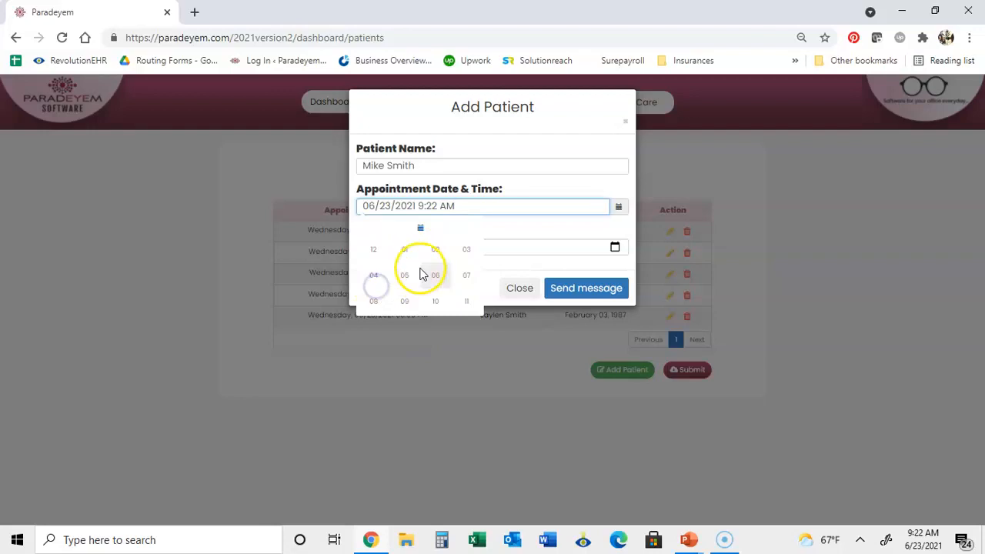
pyautogui.click(403, 275)
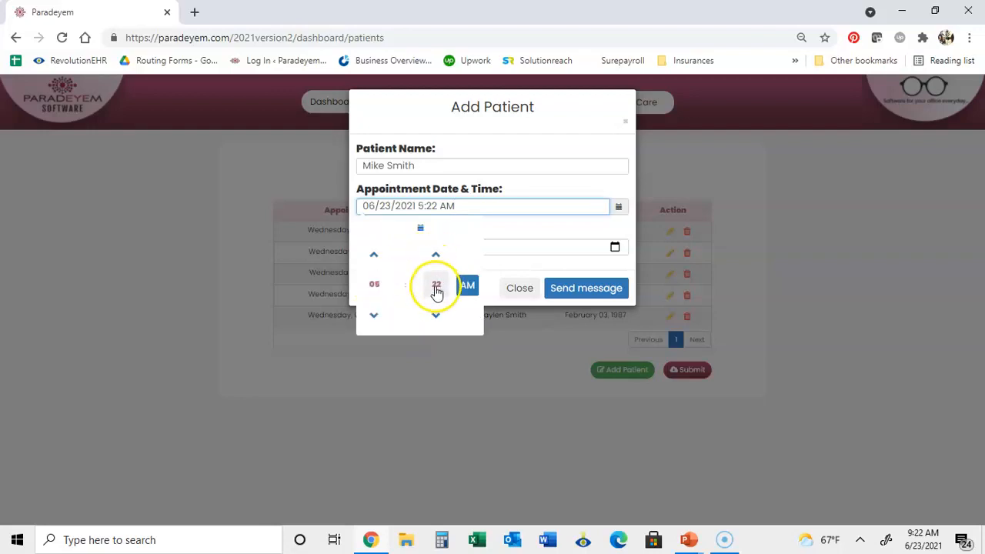
pyautogui.click(437, 288)
pyautogui.click(435, 274)
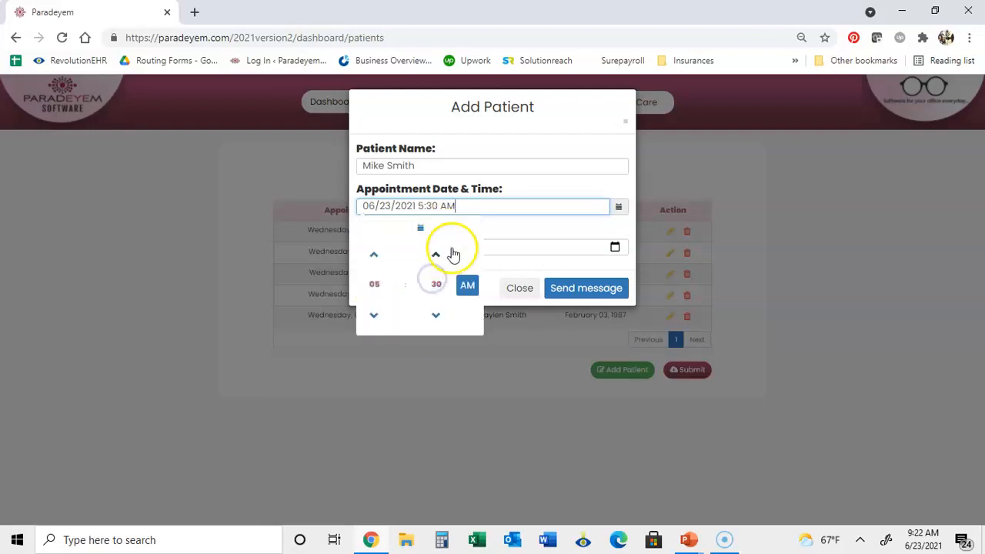
pyautogui.click(466, 287)
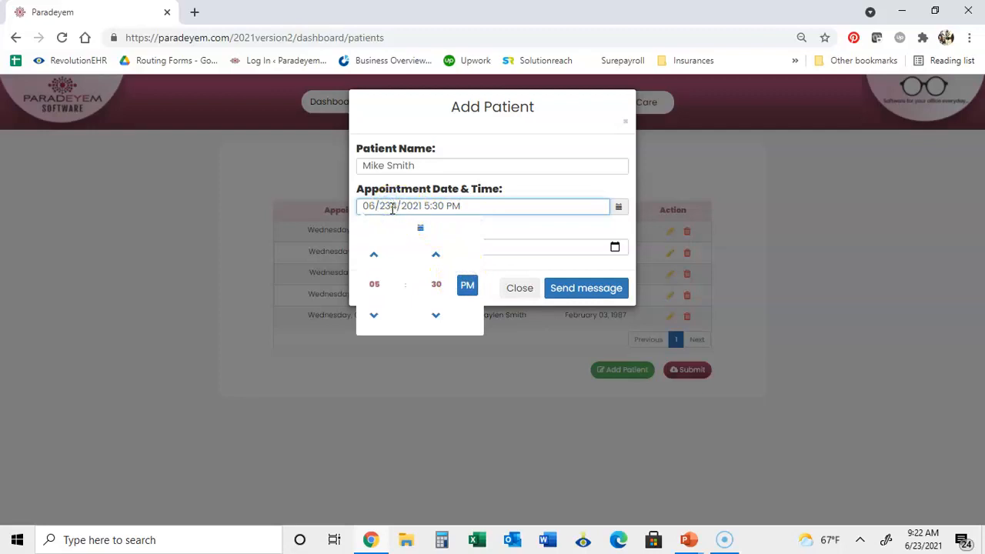
pyautogui.click(486, 223)
# Step: Enter the patient's date of birth and submit the new patient entry
pyautogui.click(390, 250)
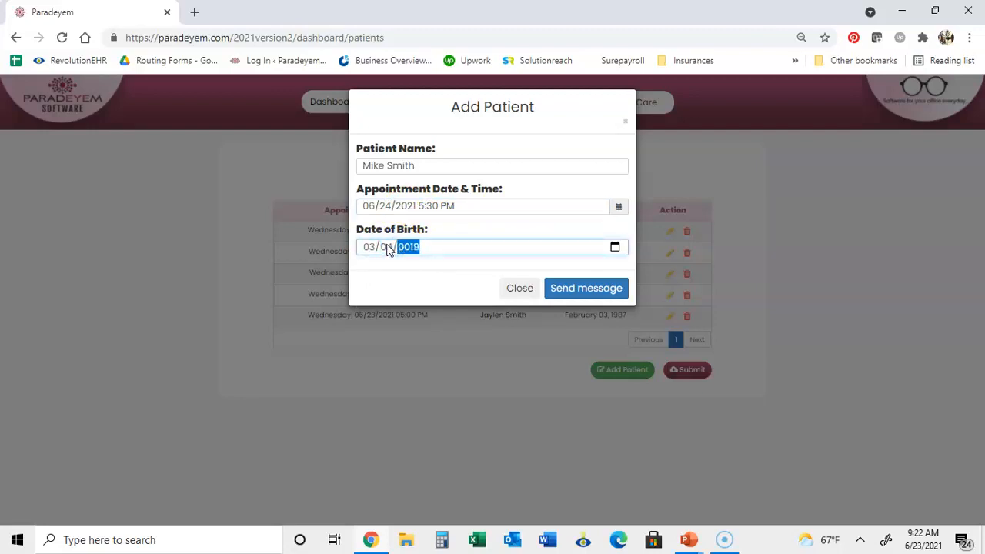
pyautogui.click(597, 290)
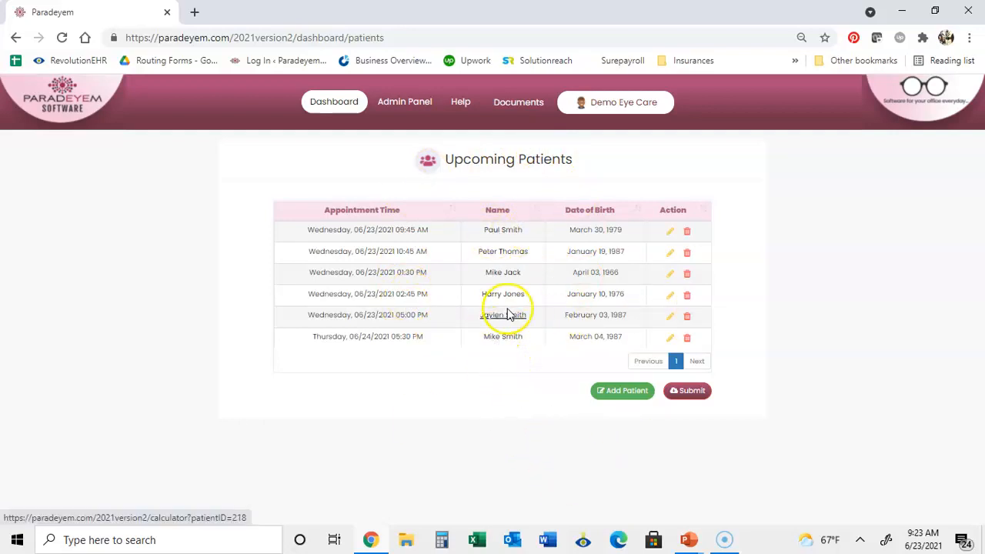
# Step: Open the record of the patient with the 06/23/2021 09:45 AM appointment and start a self-pay order
pyautogui.click(501, 230)
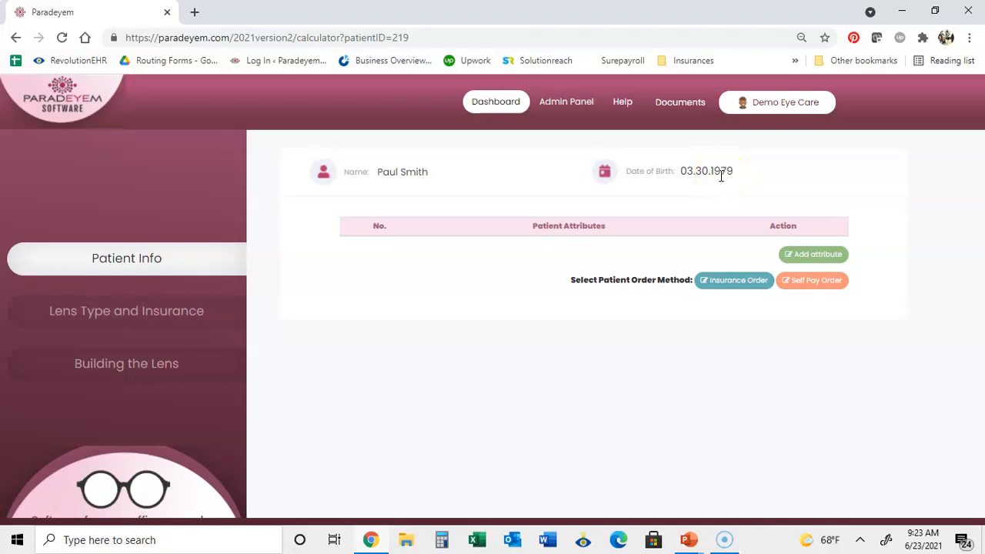
pyautogui.click(814, 285)
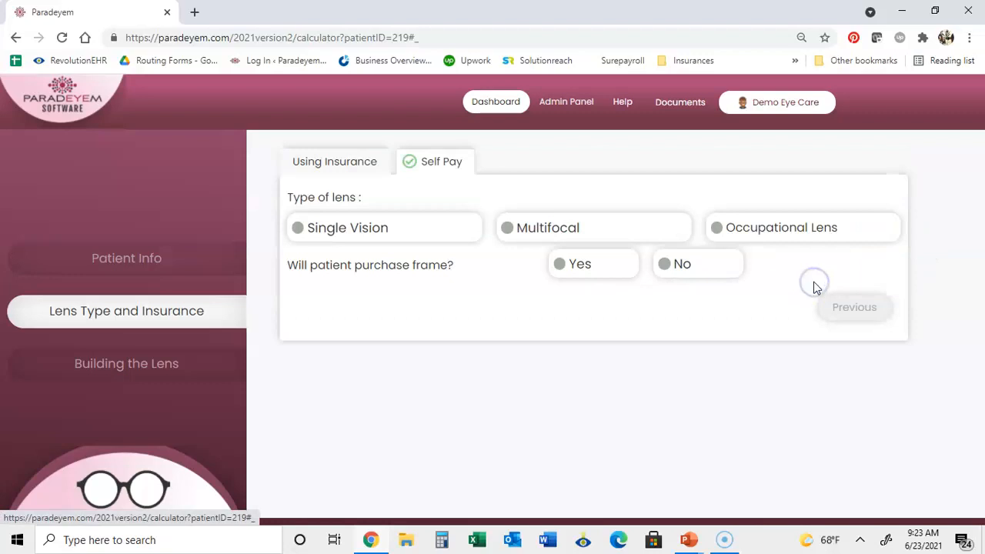
pyautogui.click(300, 230)
pyautogui.click(526, 229)
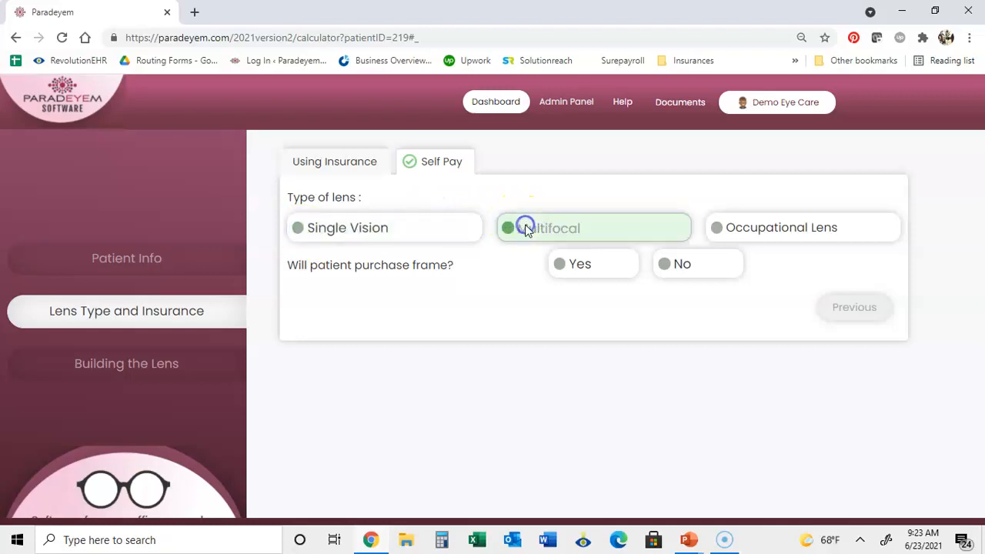
pyautogui.click(770, 230)
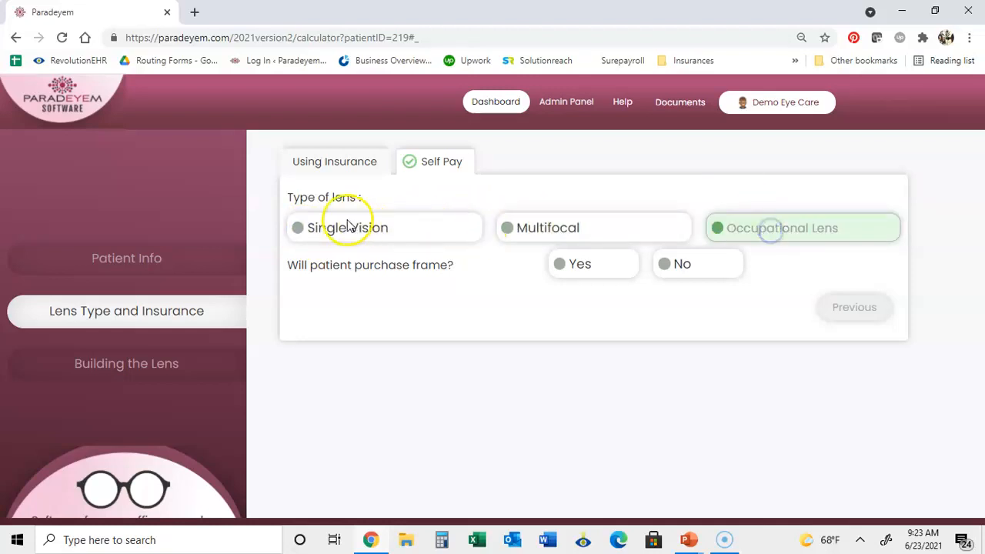
# Step: Choose the Multifocal lens type and include a frame purchase with a retail price of $300
pyautogui.click(530, 234)
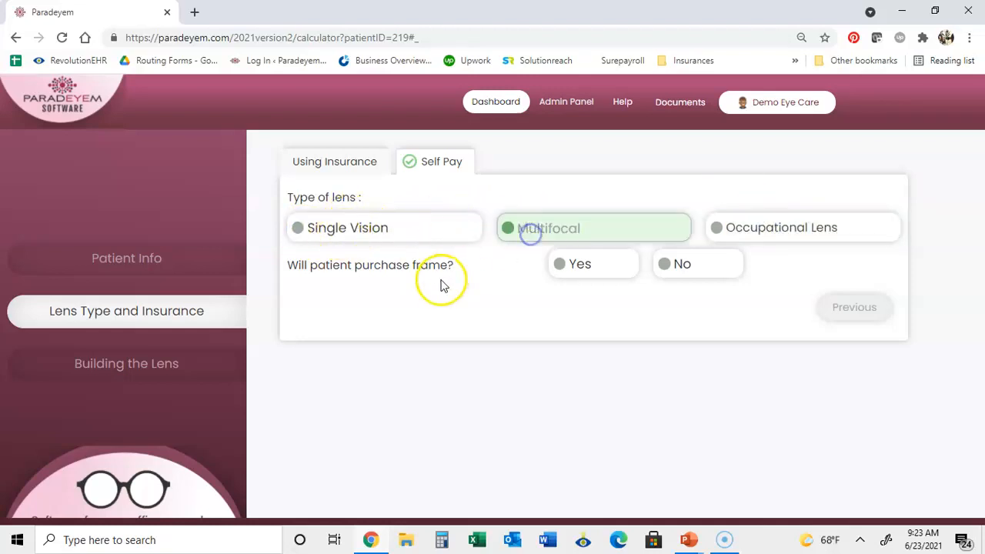
pyautogui.click(591, 270)
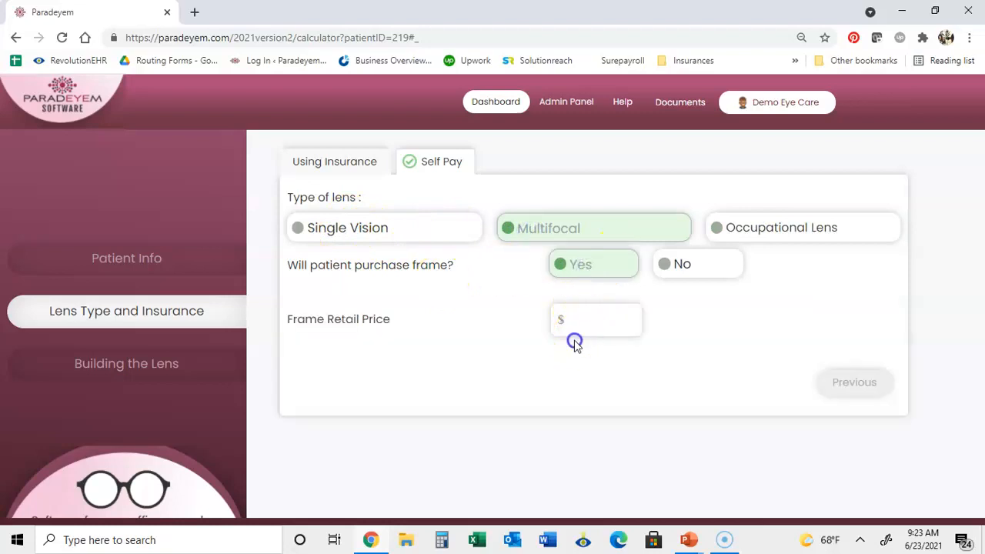
pyautogui.click(574, 321)
pyautogui.write('300')
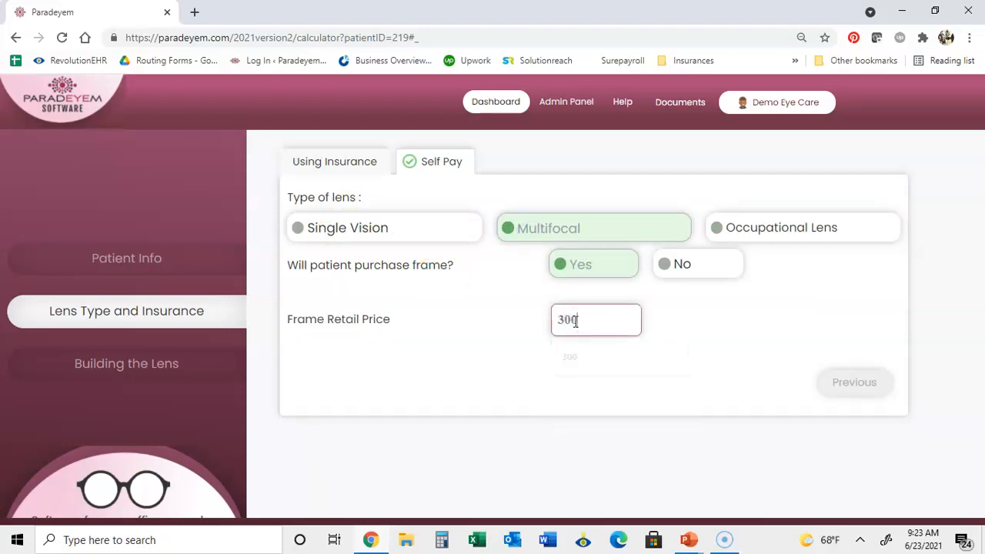
pyautogui.click(870, 390)
# Step: Select the Photochromic and Extended Warranty add-ons and finish the order, confirming that it is complete
pyautogui.moveTo(974, 238); pyautogui.dragTo(961, 409)
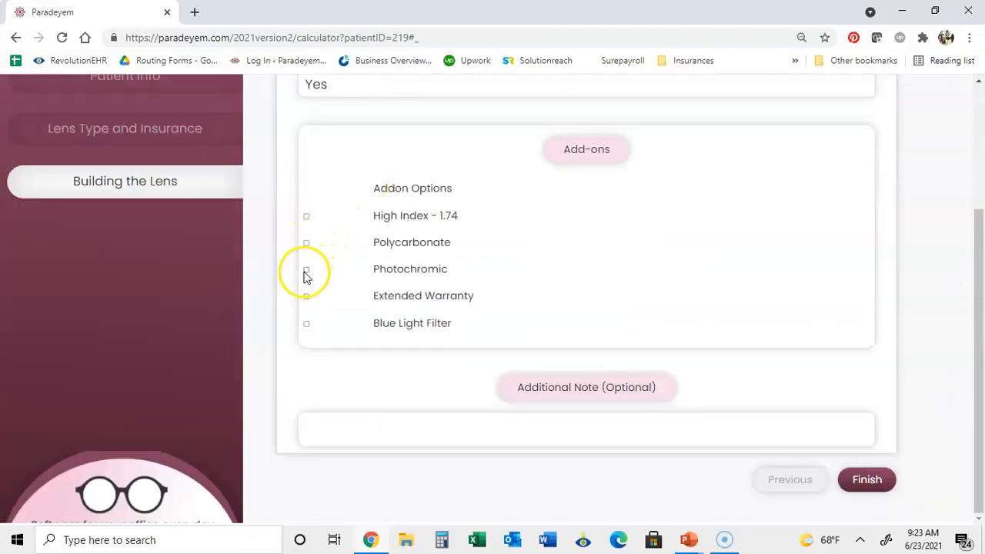
pyautogui.click(305, 288)
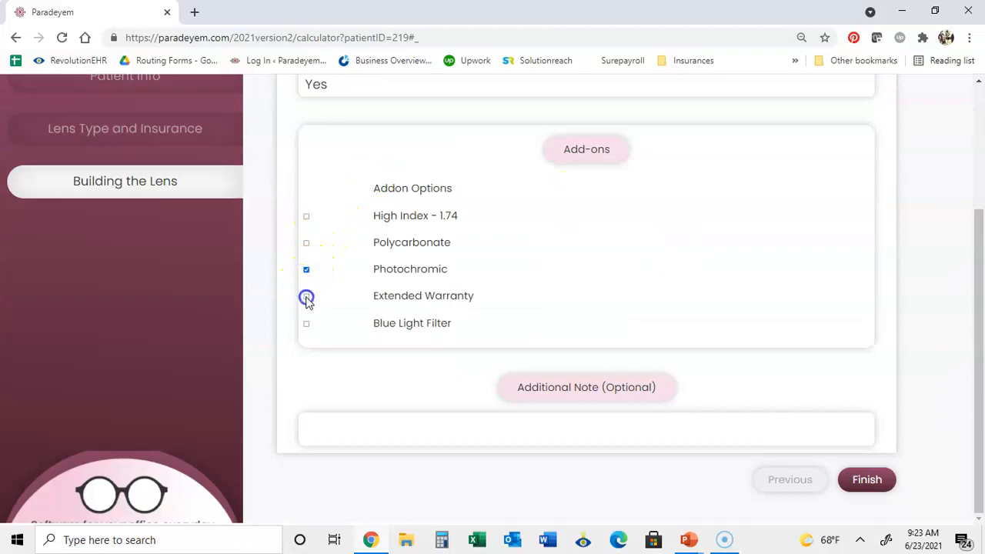
pyautogui.click(878, 481)
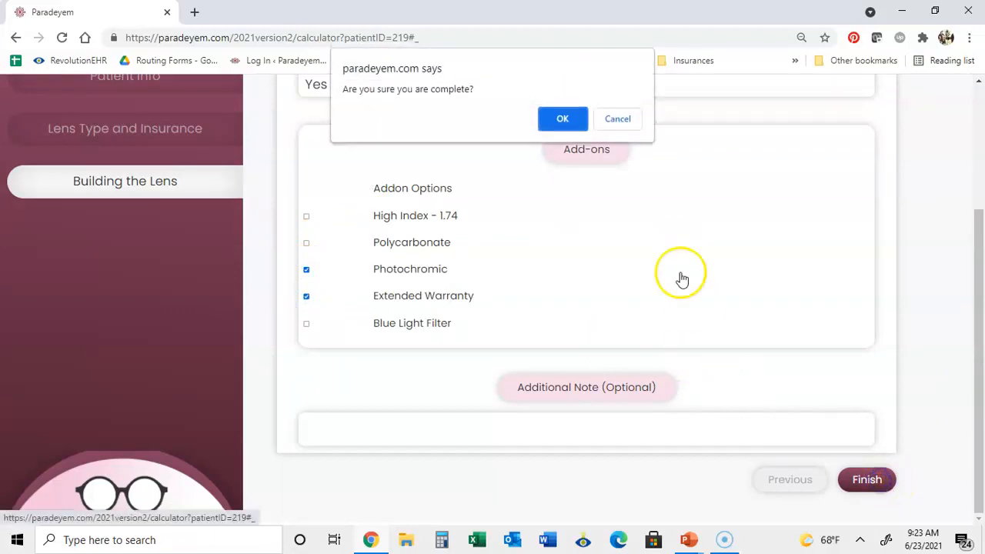
pyautogui.click(561, 121)
# Step: Review the quote's add-on prices and the patient out-of-pocket costs for the Trendsetter, Premium and Basic packages
pyautogui.moveTo(972, 346)
pyautogui.mouseDown()
pyautogui.moveTo(981, 292)
pyautogui.moveTo(974, 352)
pyautogui.moveTo(967, 346)
pyautogui.mouseUp()
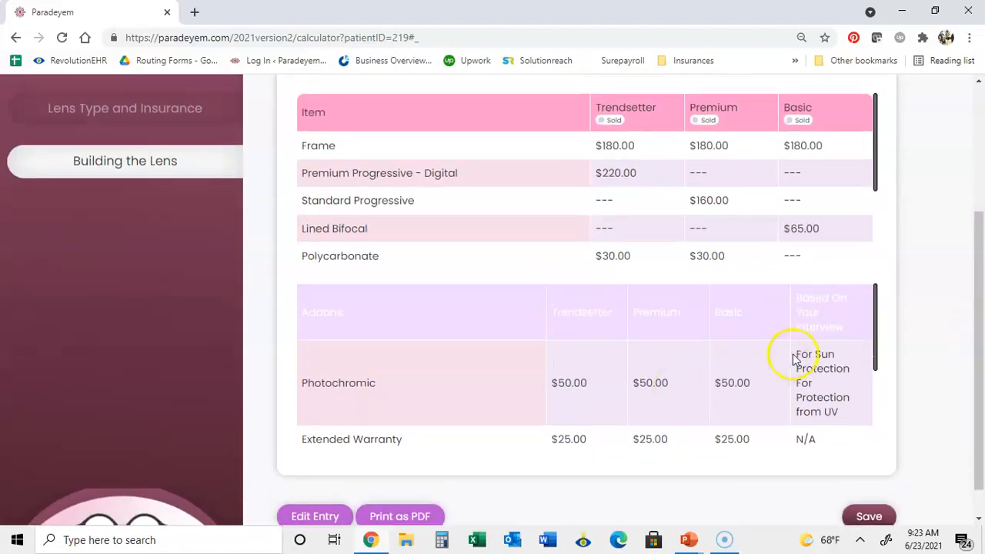
pyautogui.moveTo(880, 335); pyautogui.dragTo(869, 370)
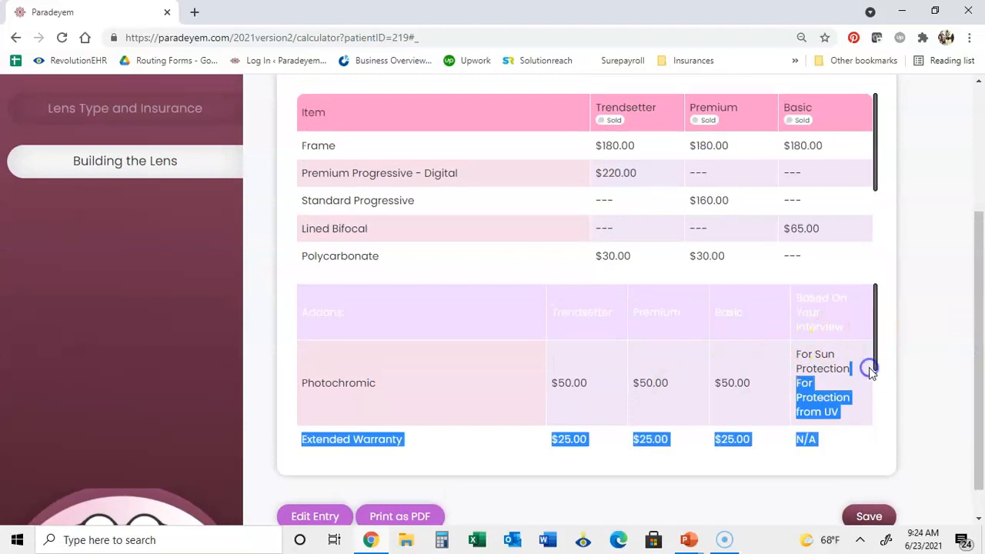
pyautogui.moveTo(880, 335); pyautogui.dragTo(873, 411)
pyautogui.click(912, 331)
pyautogui.moveTo(545, 322); pyautogui.dragTo(745, 308)
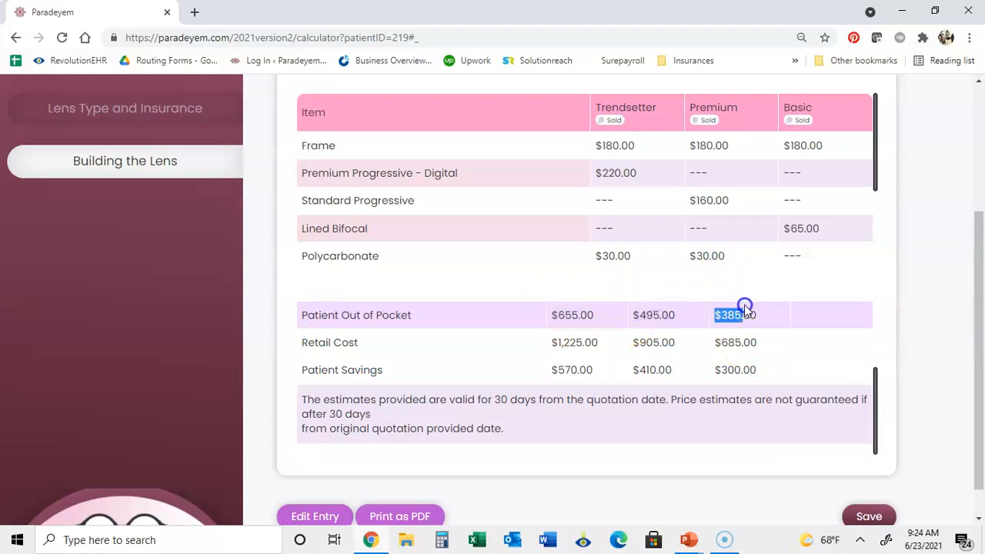
# Step: Open the estimate as a PDF, review its add-ons and totals, and close it
pyautogui.click(405, 517)
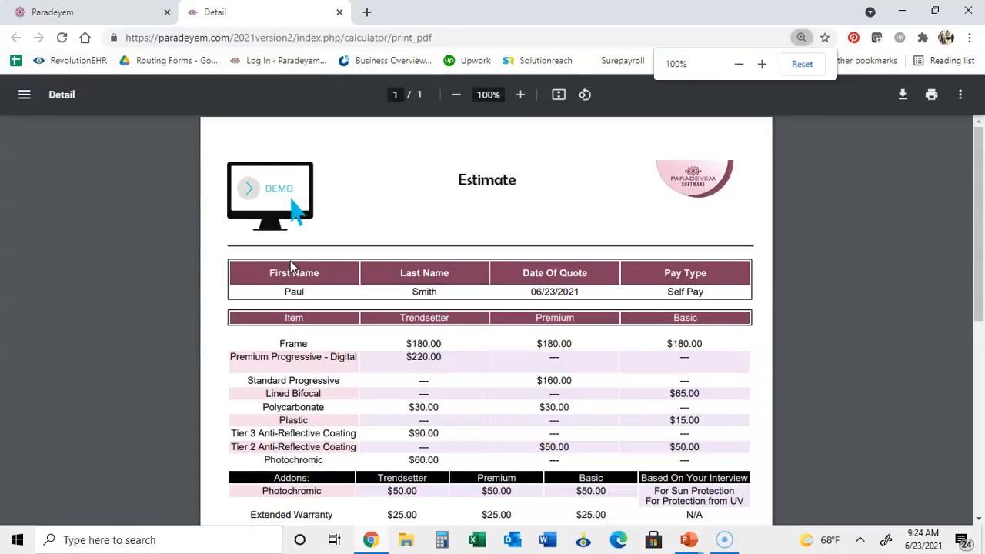
pyautogui.moveTo(979, 242); pyautogui.dragTo(981, 290)
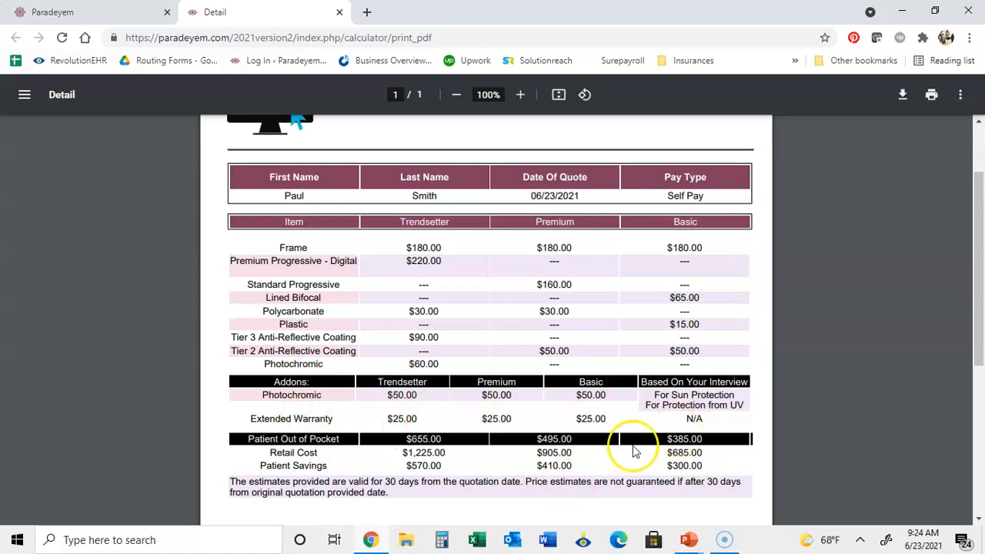
pyautogui.click(339, 13)
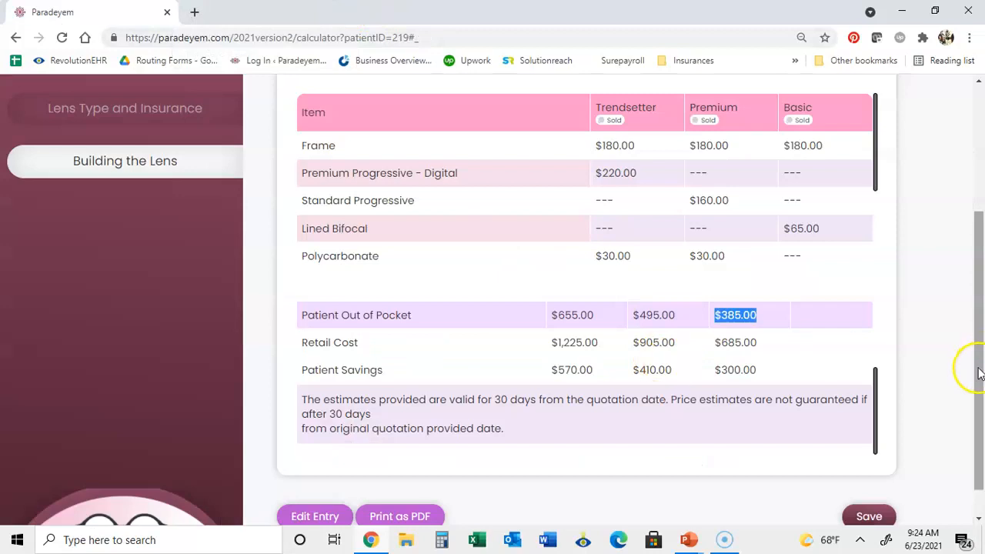
# Step: Save the patient's quote and go back to its package comparison table
pyautogui.moveTo(981, 370); pyautogui.dragTo(981, 478)
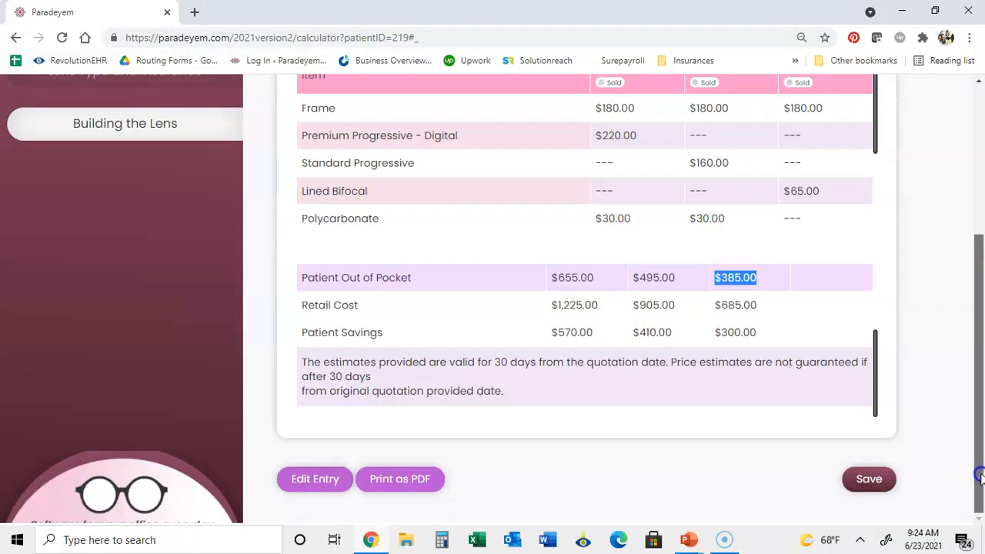
pyautogui.click(864, 479)
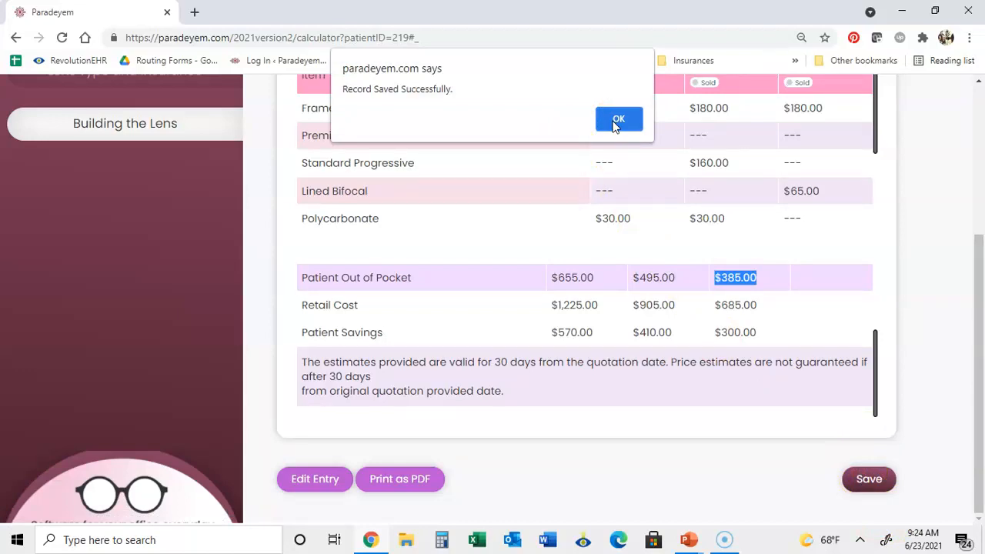
pyautogui.click(614, 122)
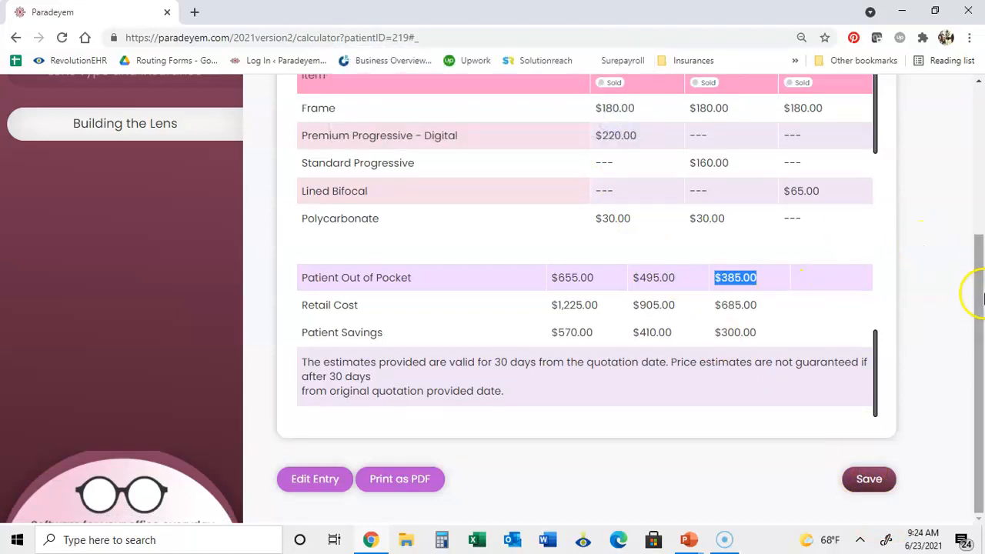
pyautogui.moveTo(981, 327); pyautogui.dragTo(982, 250)
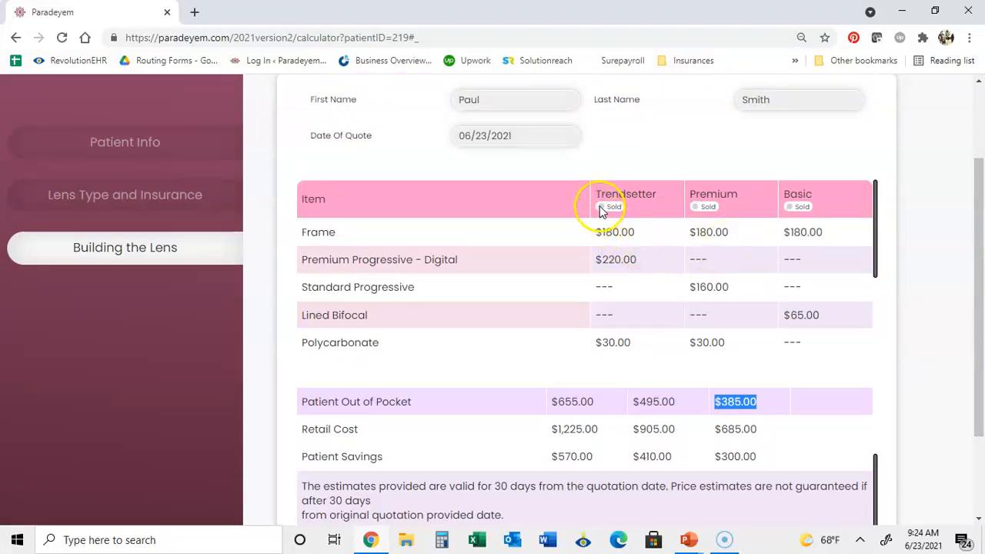
# Step: Mark the Trendsetter package as sold in the comparison table and save the quote
pyautogui.click(699, 206)
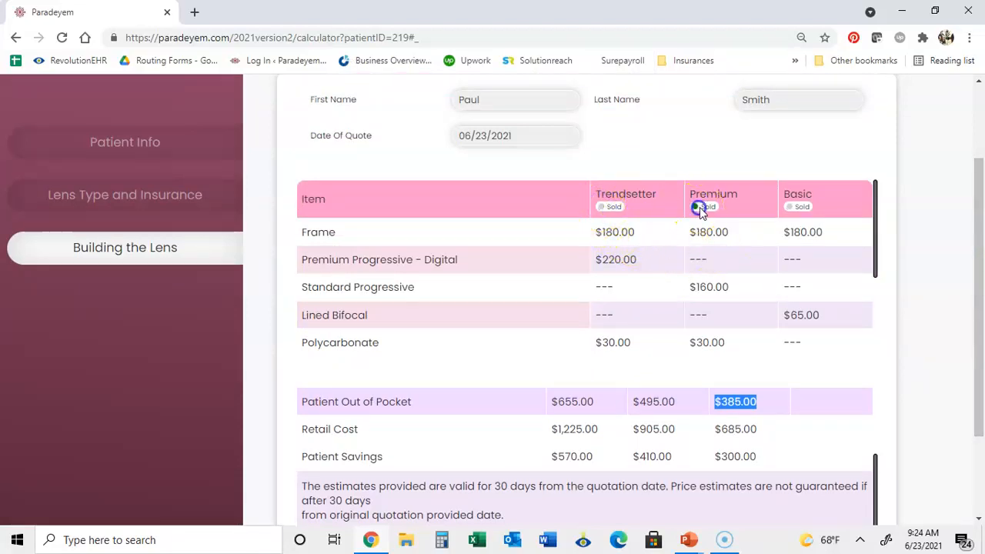
pyautogui.click(610, 210)
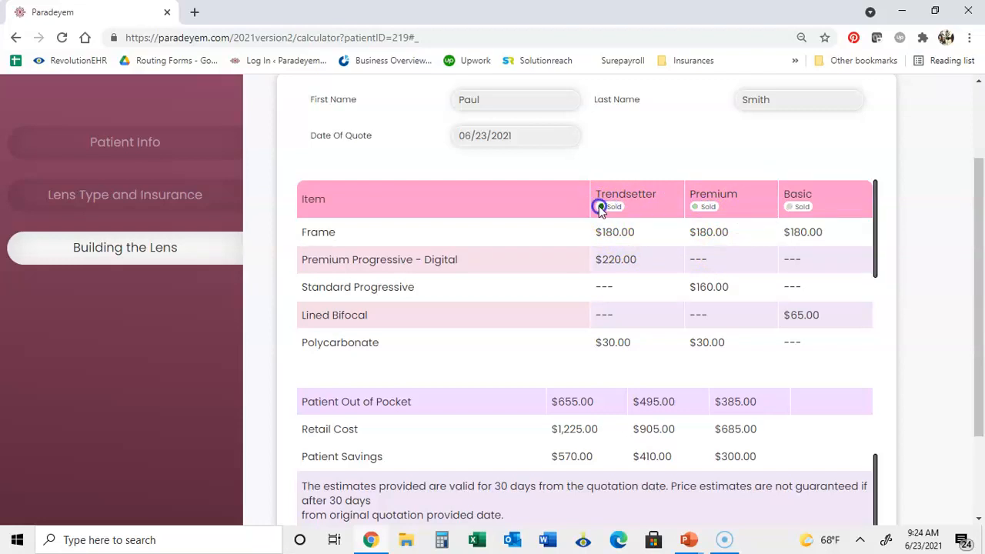
pyautogui.moveTo(974, 208); pyautogui.dragTo(979, 337)
pyautogui.click(869, 481)
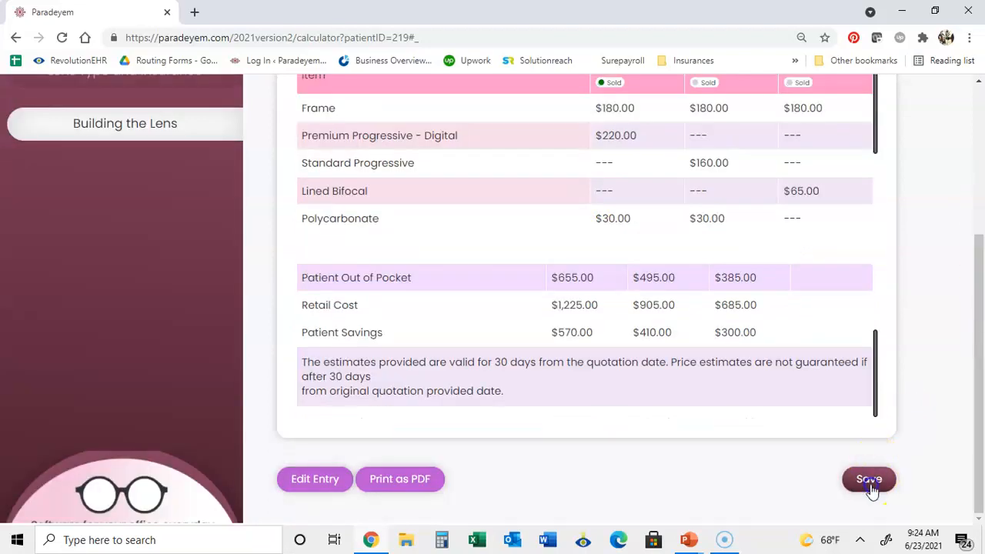
pyautogui.doubleClick(616, 116)
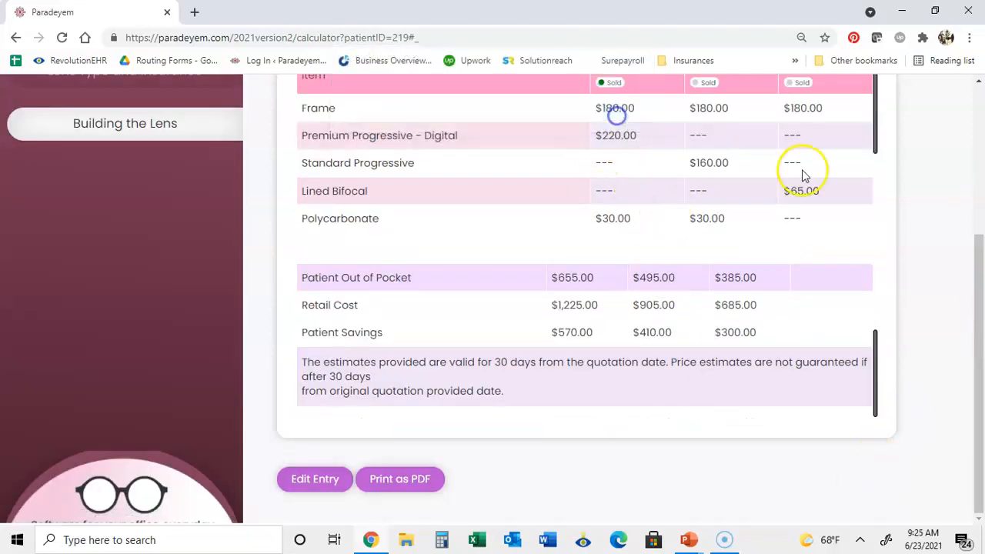
# Step: Return to the dashboard, go to the upcoming patients list and open the patient with the 10:45 AM appointment on 06/23/2021
pyautogui.scroll(3, 712, 146)
pyautogui.click(497, 104)
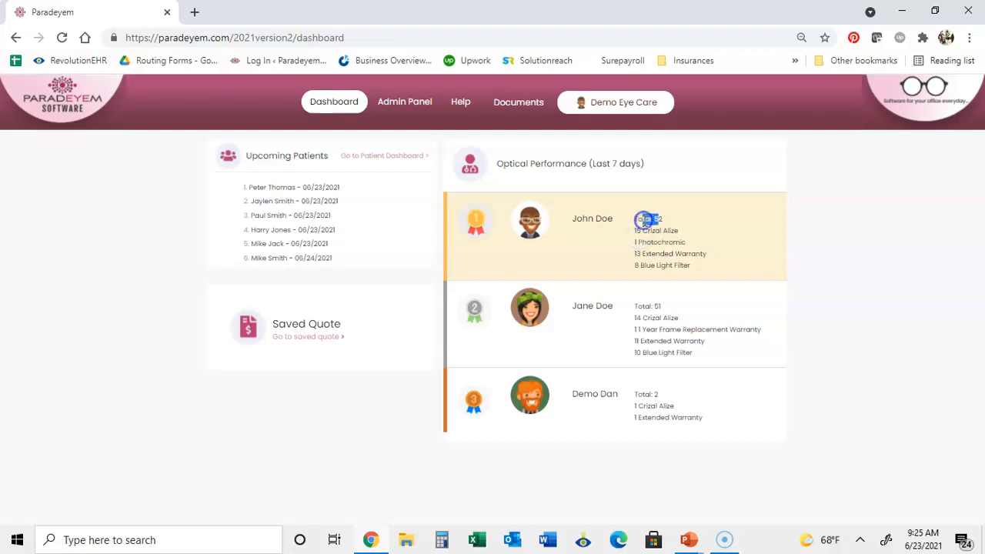
pyautogui.click(374, 158)
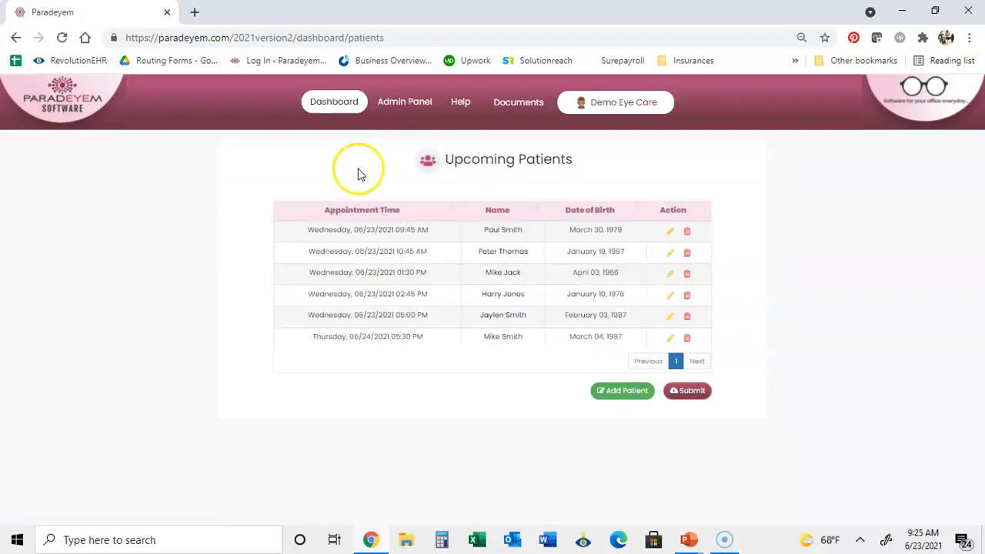
pyautogui.click(498, 253)
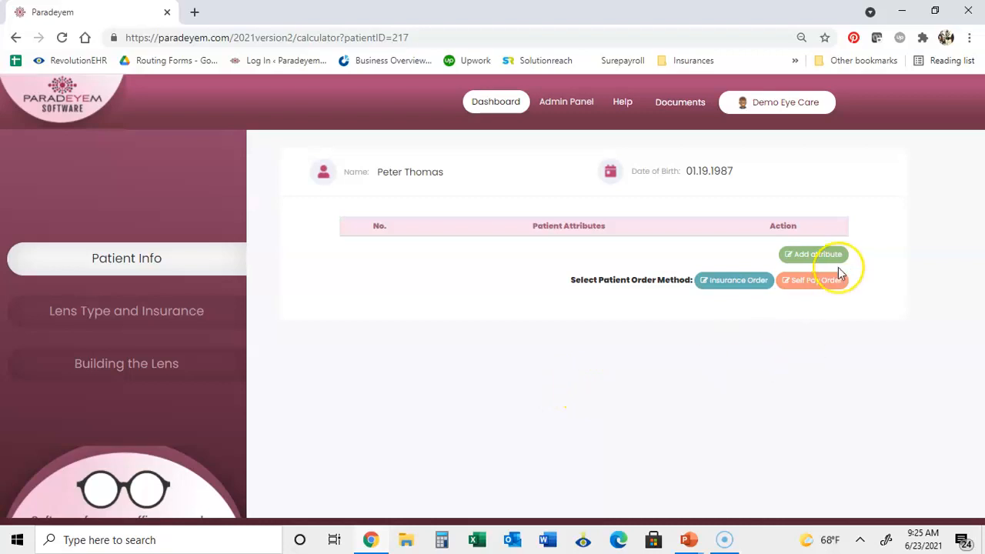
# Step: Add three patient attributes: Protection from Blue Light, Sun Protection and Needs a Warranty
pyautogui.click(804, 254)
pyautogui.click(542, 248)
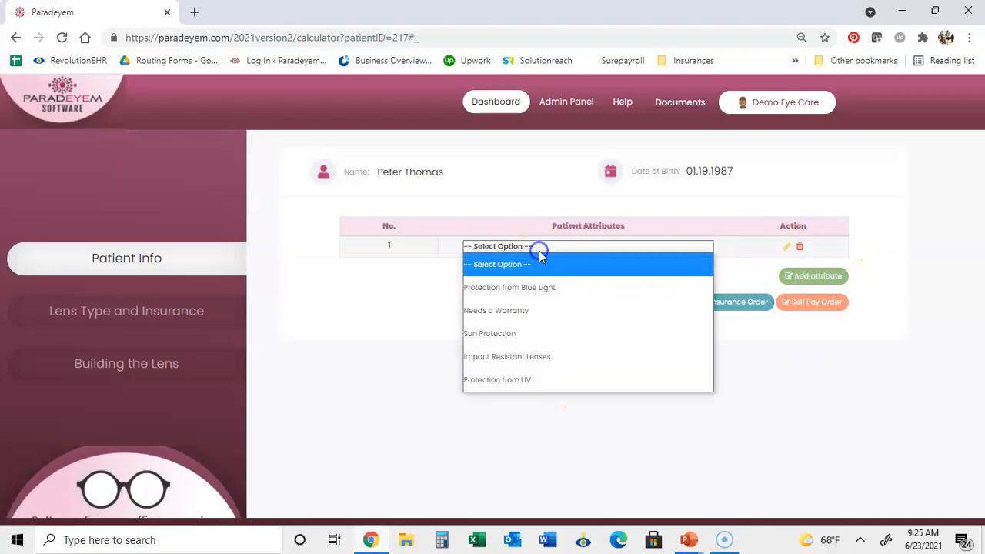
pyautogui.click(524, 288)
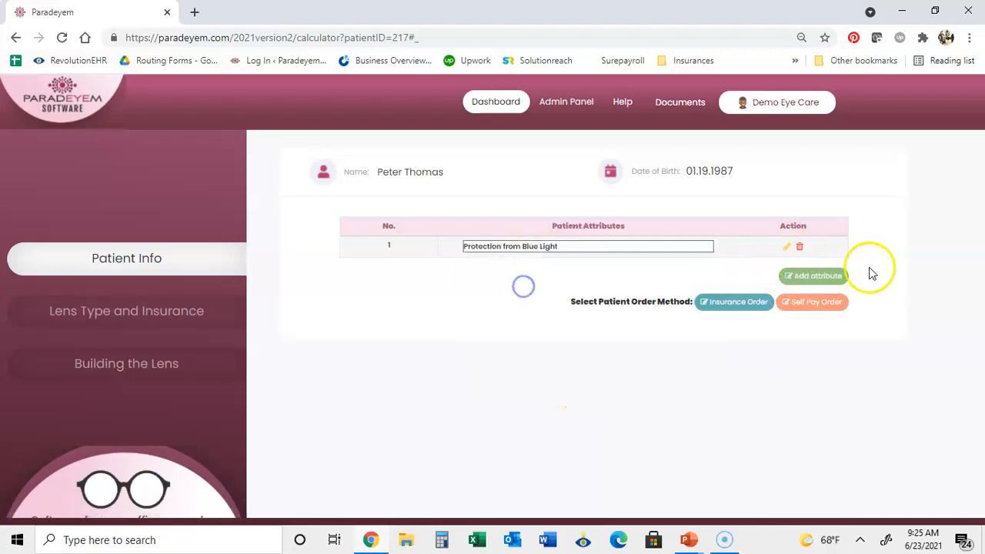
pyautogui.click(822, 276)
pyautogui.click(524, 269)
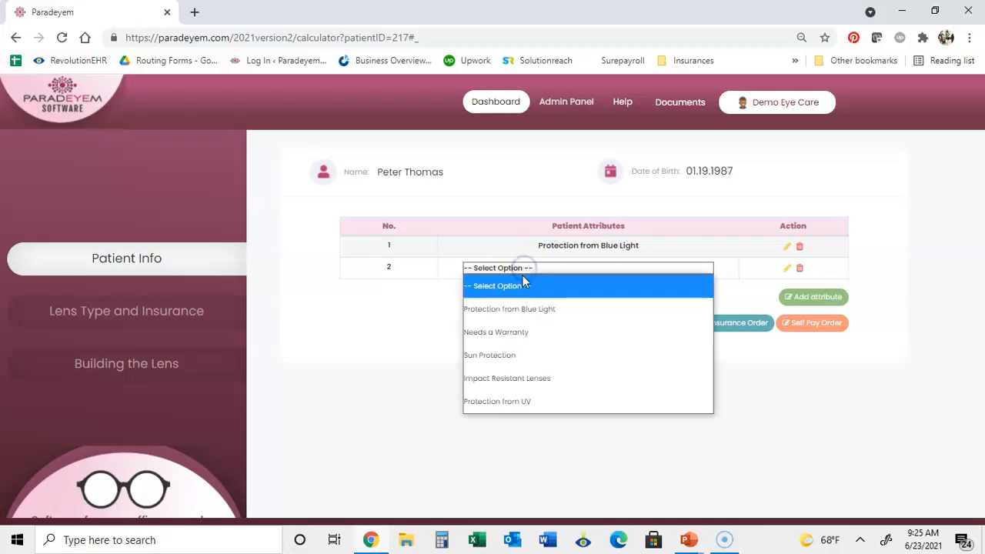
pyautogui.click(495, 360)
pyautogui.click(813, 297)
pyautogui.click(591, 297)
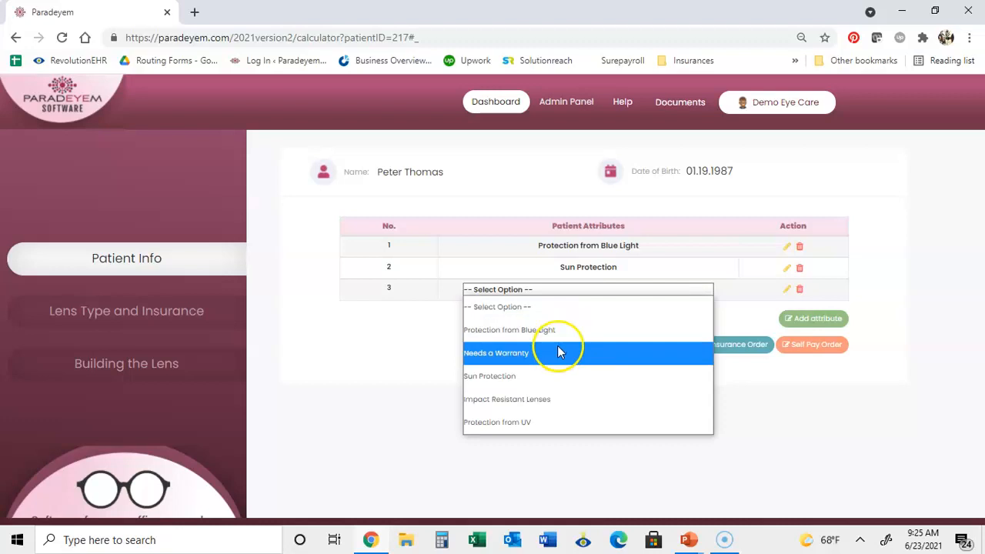
pyautogui.click(505, 354)
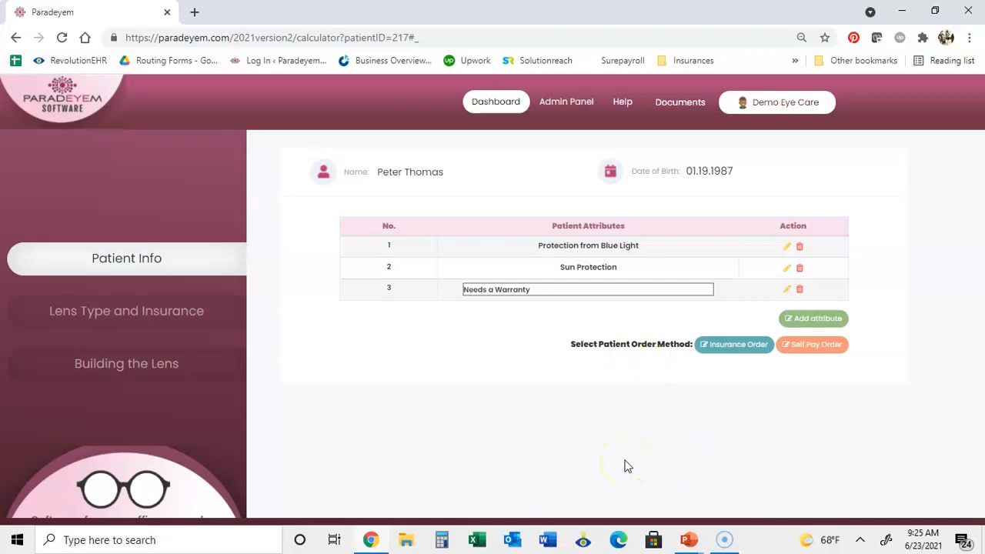
# Step: Start an insurance order for the patient with VSP, a Multifocal lens and no frame purchase
pyautogui.click(737, 347)
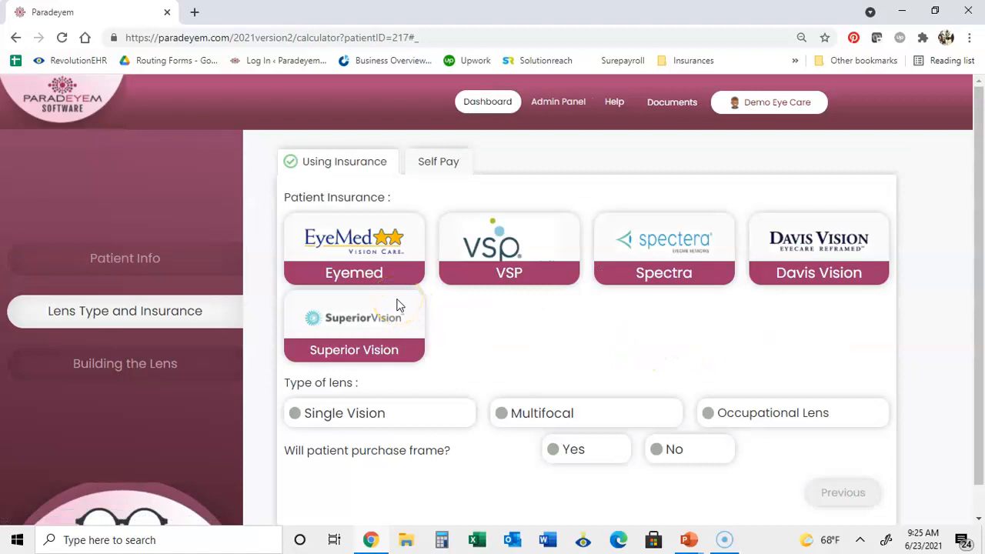
pyautogui.click(486, 283)
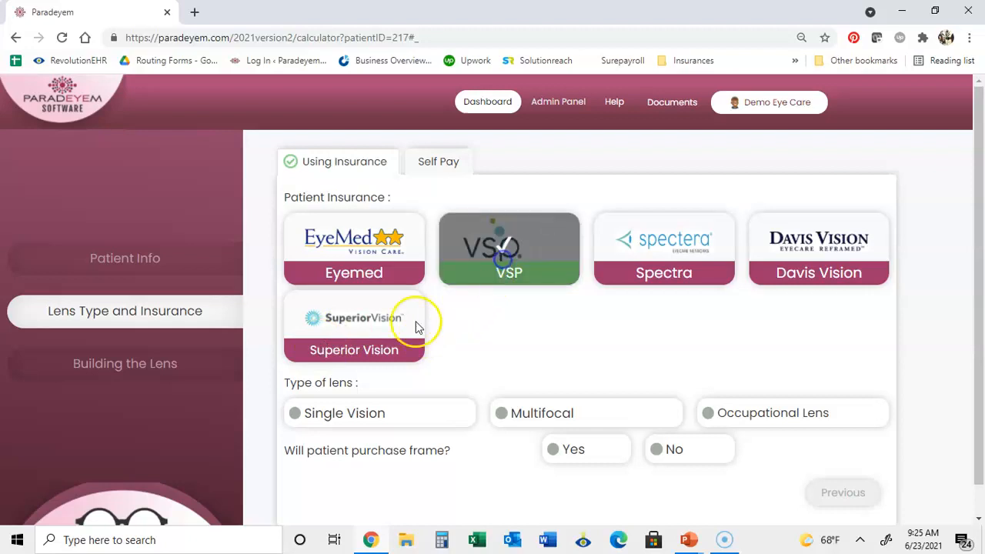
pyautogui.click(326, 420)
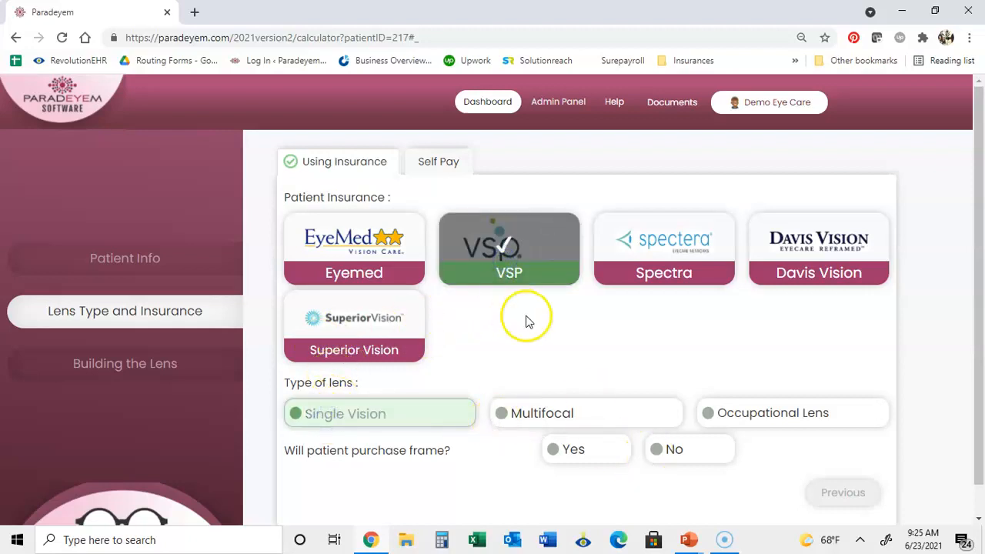
pyautogui.click(541, 417)
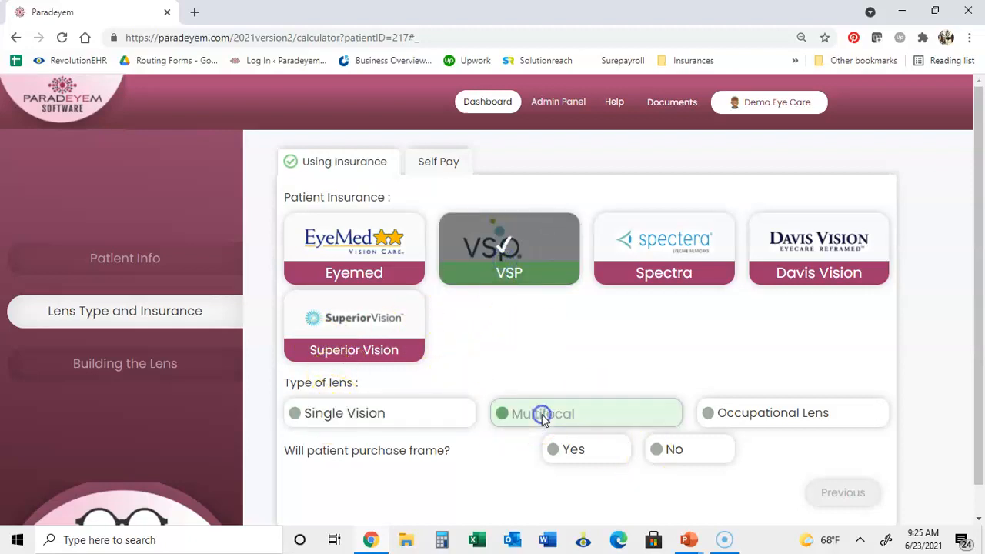
pyautogui.click(682, 455)
# Step: Continue to the lens options and set copays: FA Platinum Progressive F 110, JA Platinum Progressive F 85, CR39-Plastic 0, Lined Bifocal 45, Polycarbonate 25
pyautogui.click(980, 377)
pyautogui.click(863, 462)
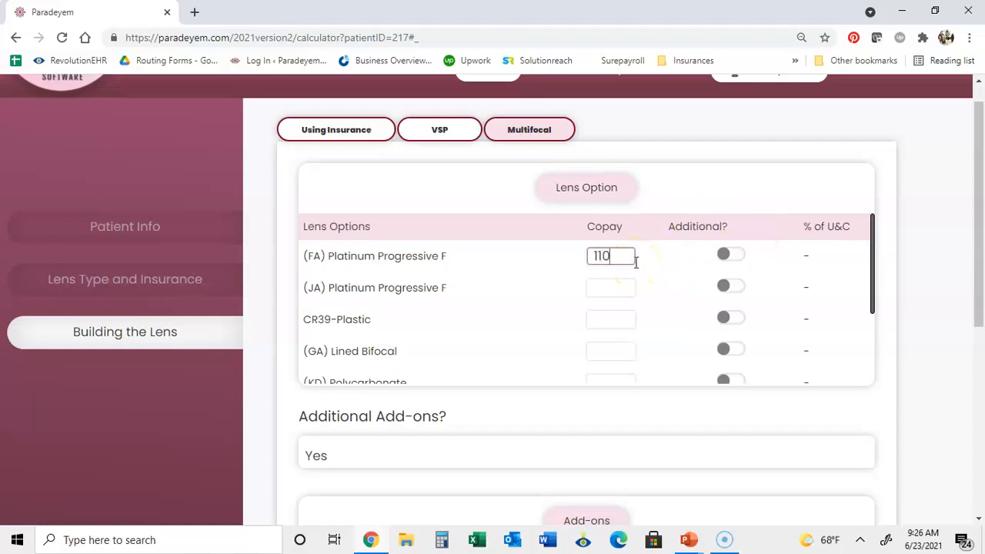
pyautogui.click(610, 288)
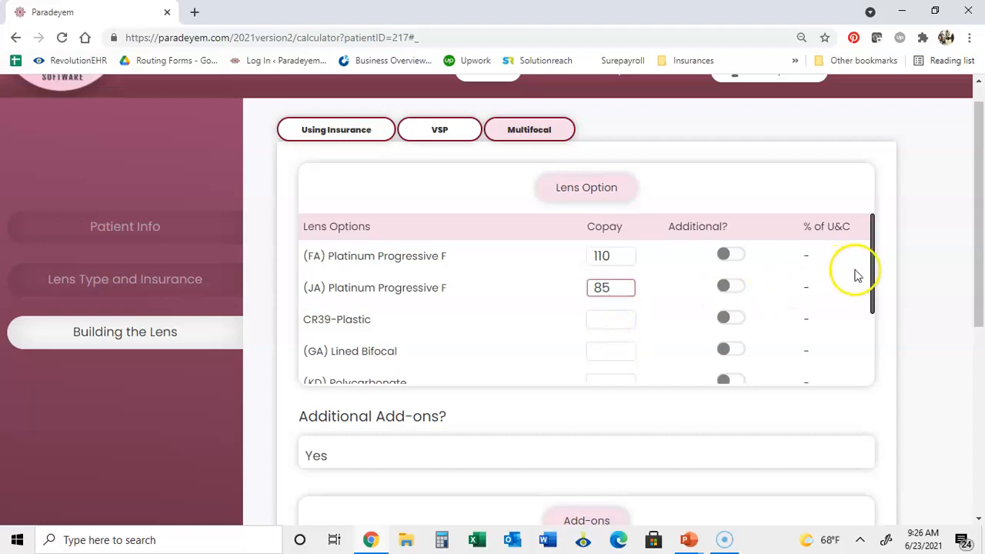
pyautogui.click(875, 286)
pyautogui.moveTo(875, 287); pyautogui.dragTo(862, 314)
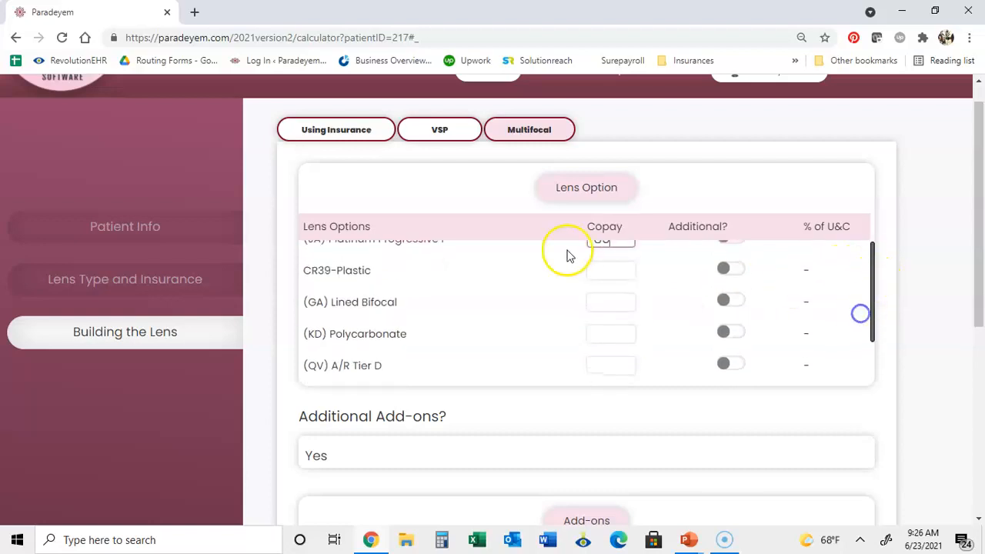
pyautogui.click(630, 274)
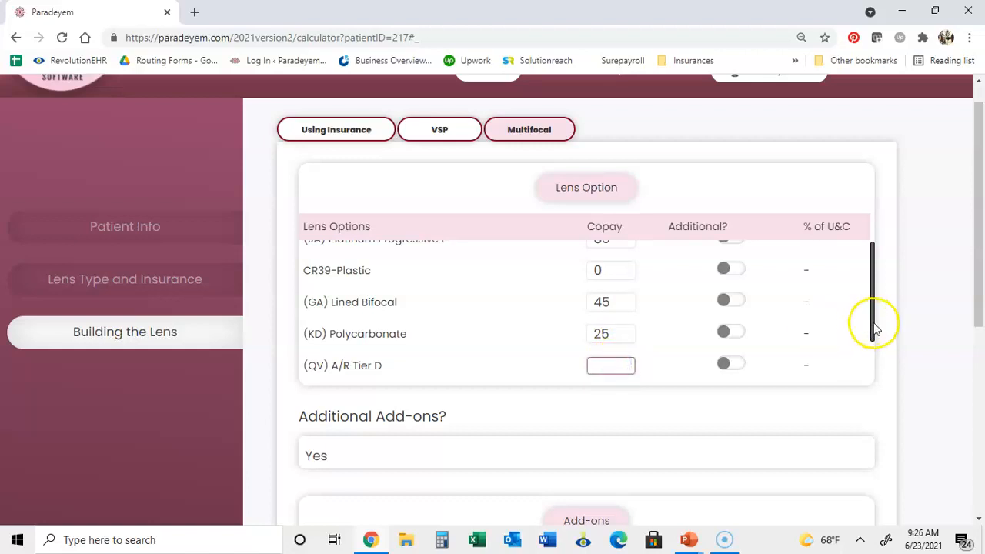
# Step: Set the copays for A/R Tier D to 76, A/R Tier B to 55 and 1 Year Frame Replacement Warranty to 29.99
pyautogui.moveTo(875, 327); pyautogui.dragTo(867, 359)
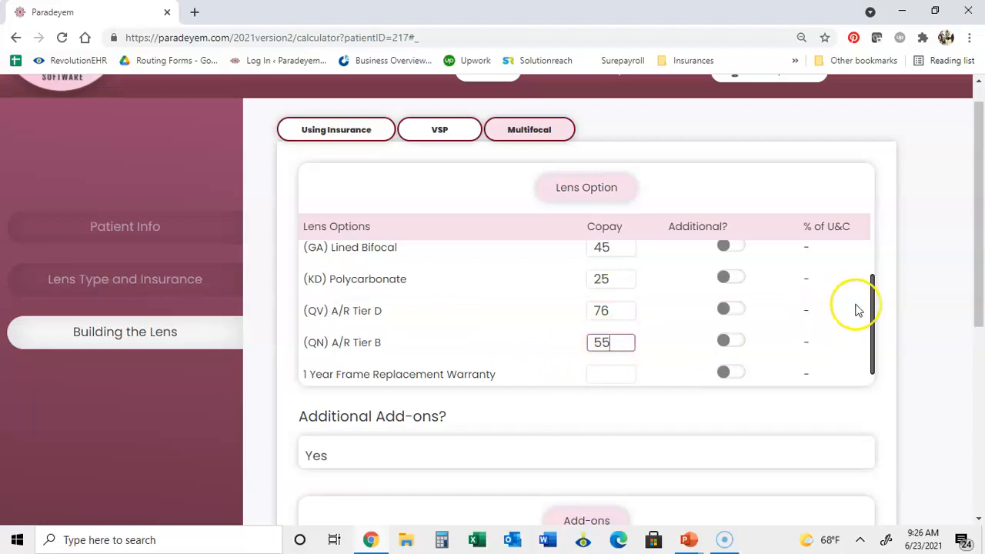
pyautogui.moveTo(874, 321); pyautogui.dragTo(873, 338)
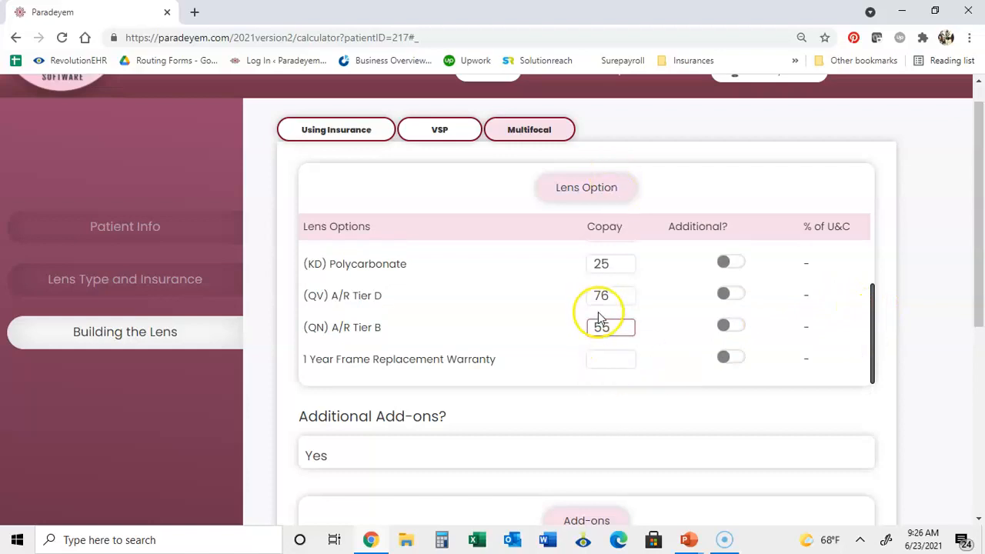
pyautogui.click(605, 357)
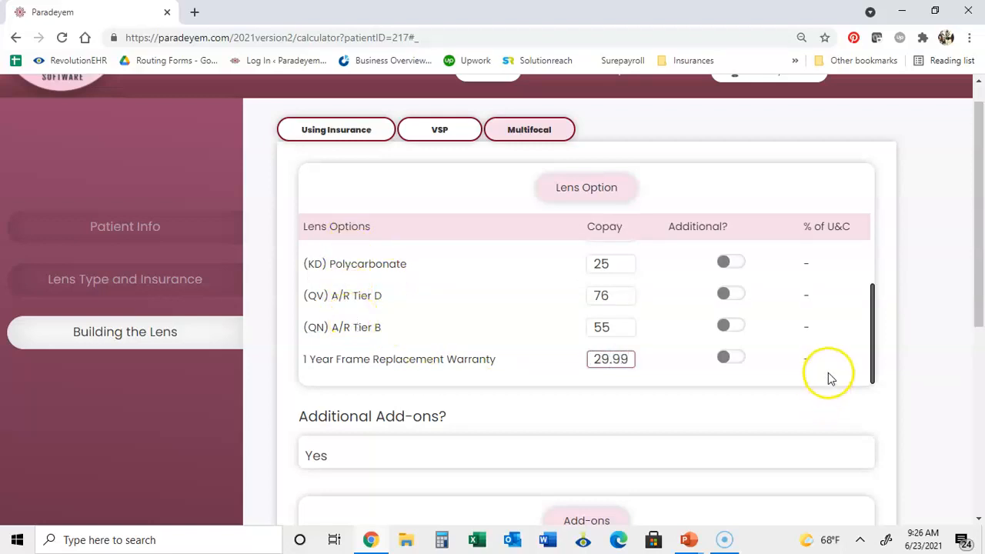
pyautogui.moveTo(972, 275); pyautogui.dragTo(967, 440)
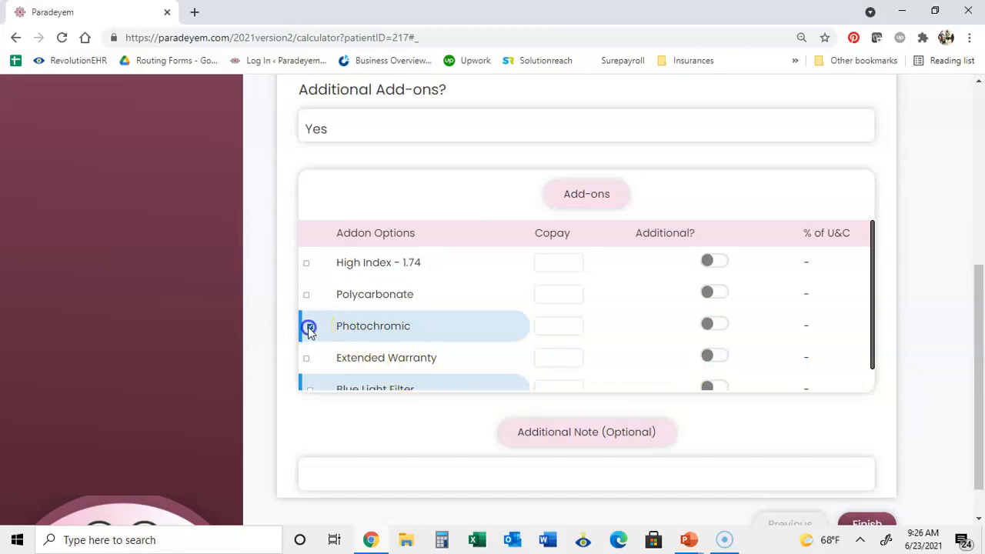
pyautogui.click(569, 325)
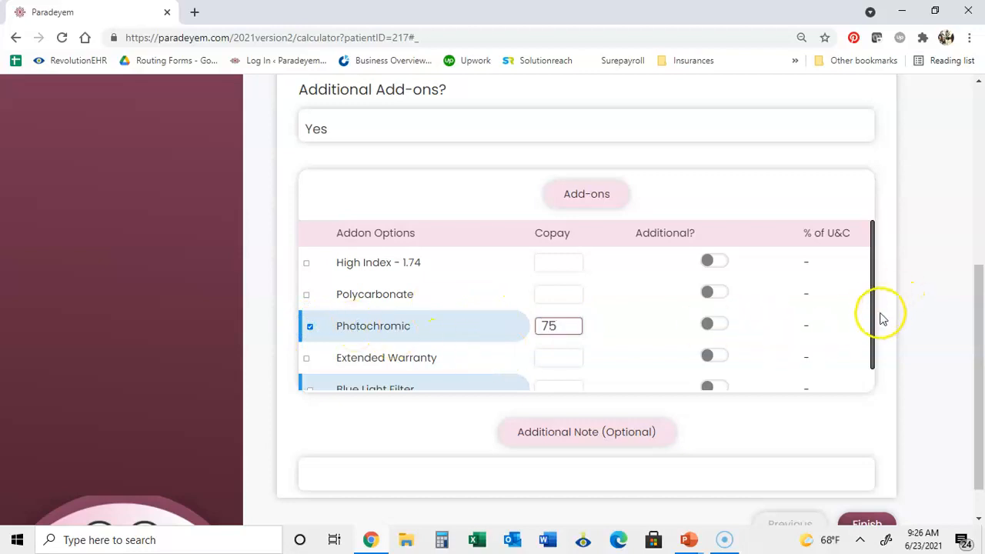
pyautogui.moveTo(873, 323); pyautogui.dragTo(853, 375)
pyautogui.click(310, 302)
pyautogui.moveTo(563, 303); pyautogui.dragTo(459, 317)
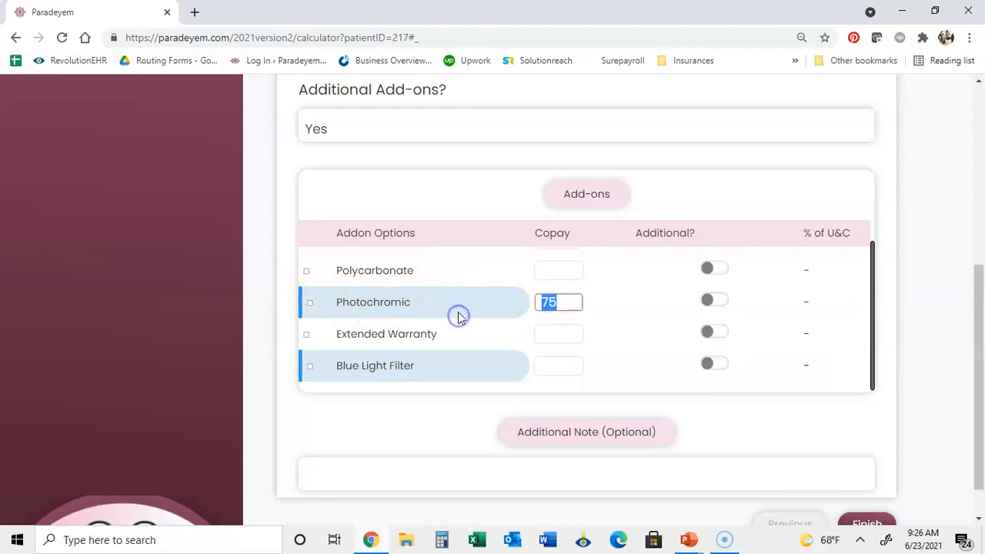
# Step: Select the Blue Light Filter add-on with a copay of 75 and finish the order, confirming that it is complete
pyautogui.click(310, 367)
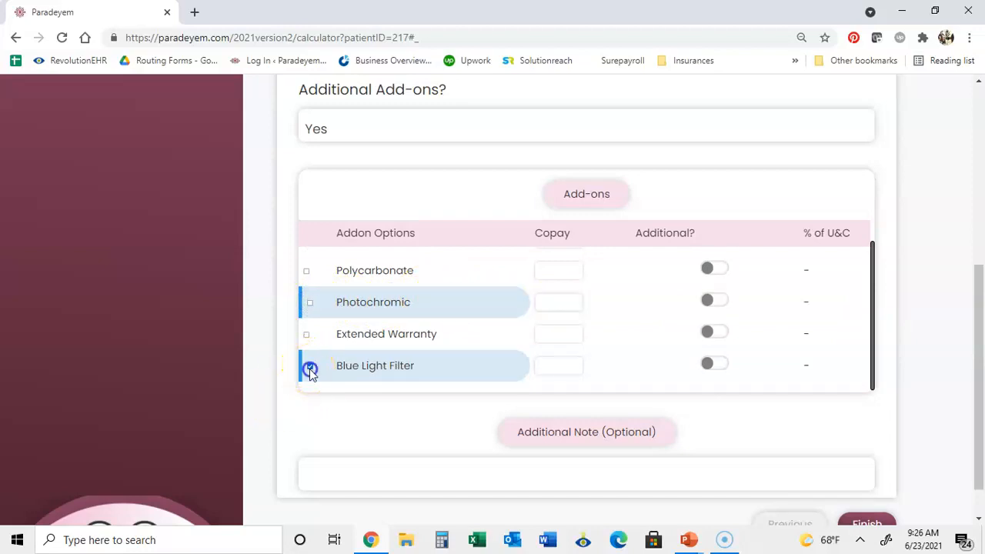
pyautogui.click(559, 368)
pyautogui.scroll(-1, 974, 384)
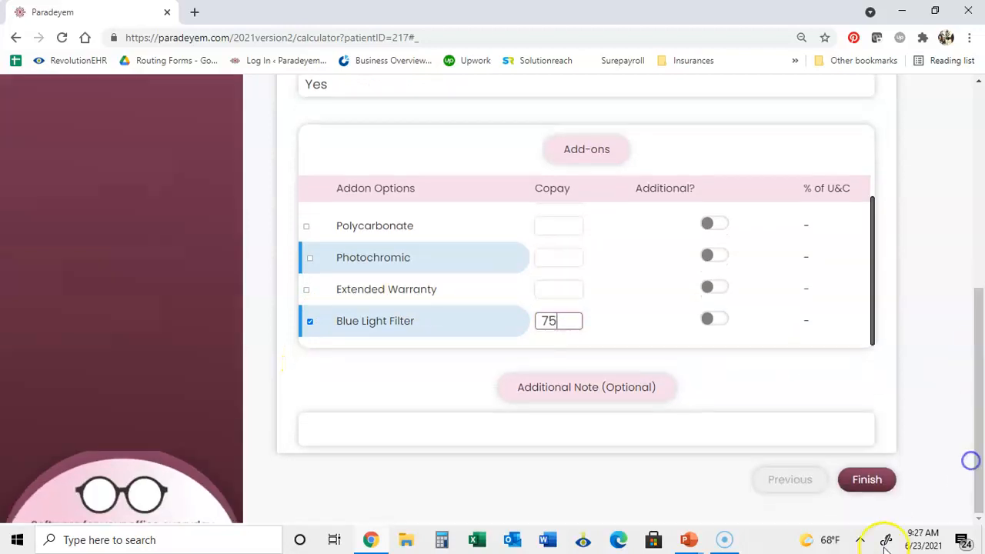
pyautogui.click(869, 478)
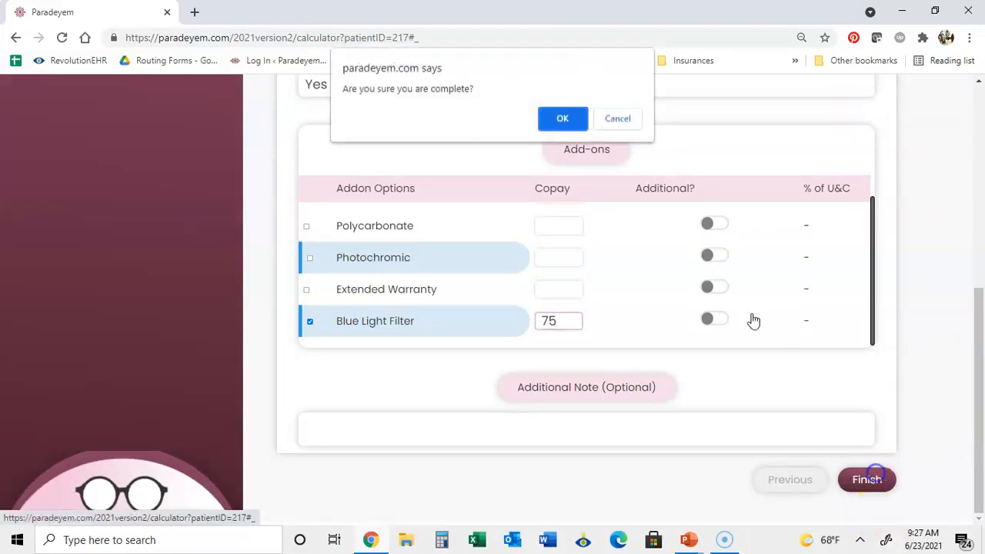
pyautogui.click(555, 119)
# Step: Open the insurance quote as a PDF estimate and review its lens copays, add-on prices and patient out-of-pocket totals
pyautogui.moveTo(979, 397)
pyautogui.mouseDown()
pyautogui.moveTo(981, 327)
pyautogui.moveTo(979, 399)
pyautogui.mouseUp()
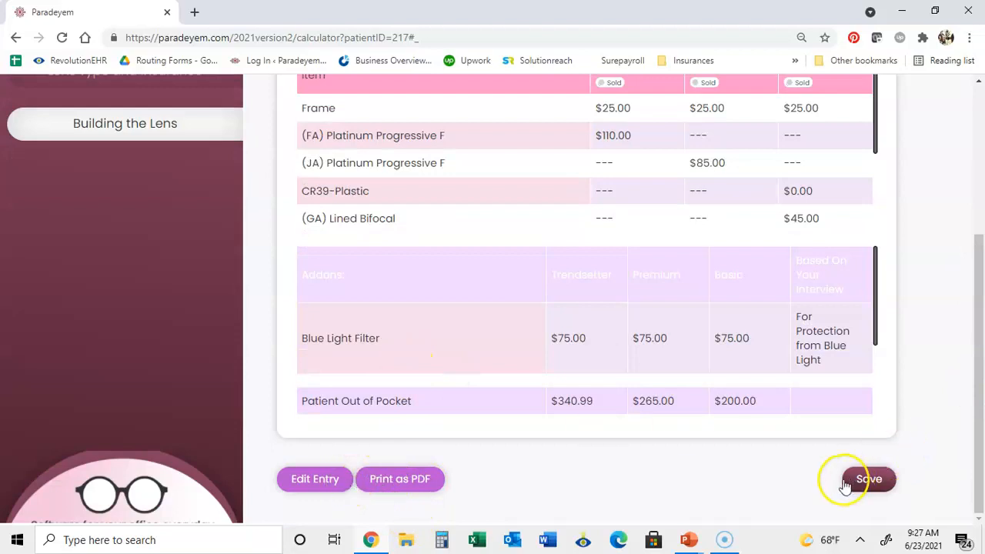
pyautogui.click(413, 482)
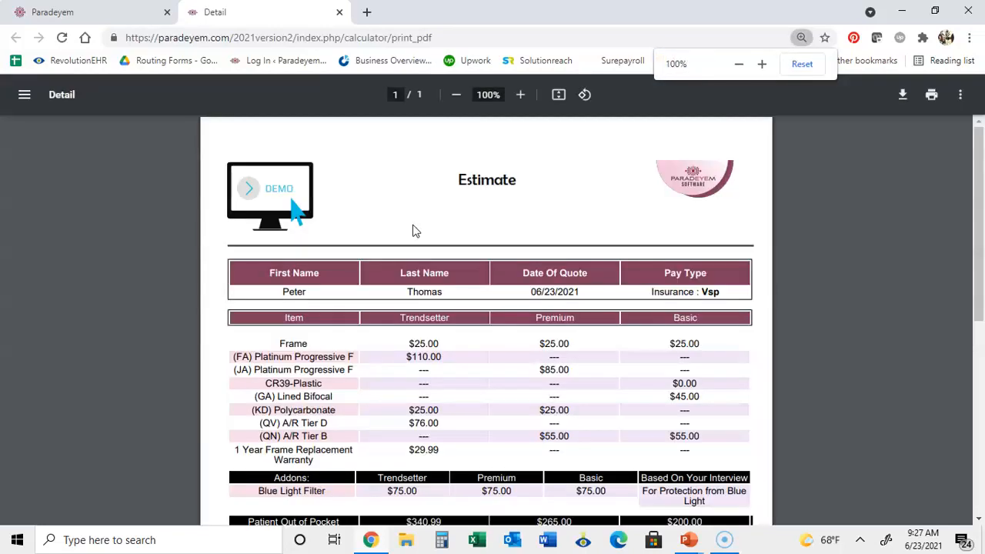
pyautogui.click(403, 359)
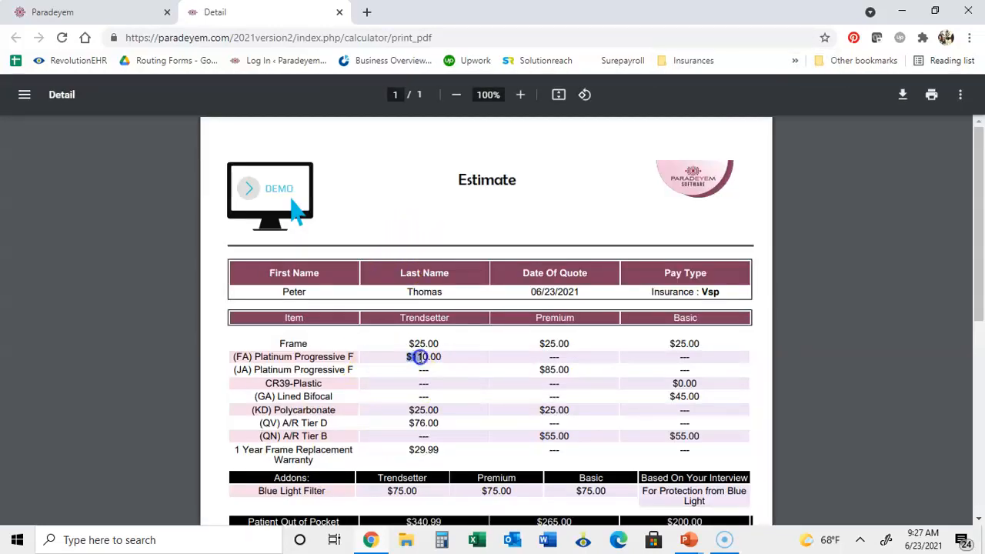
pyautogui.click(409, 409)
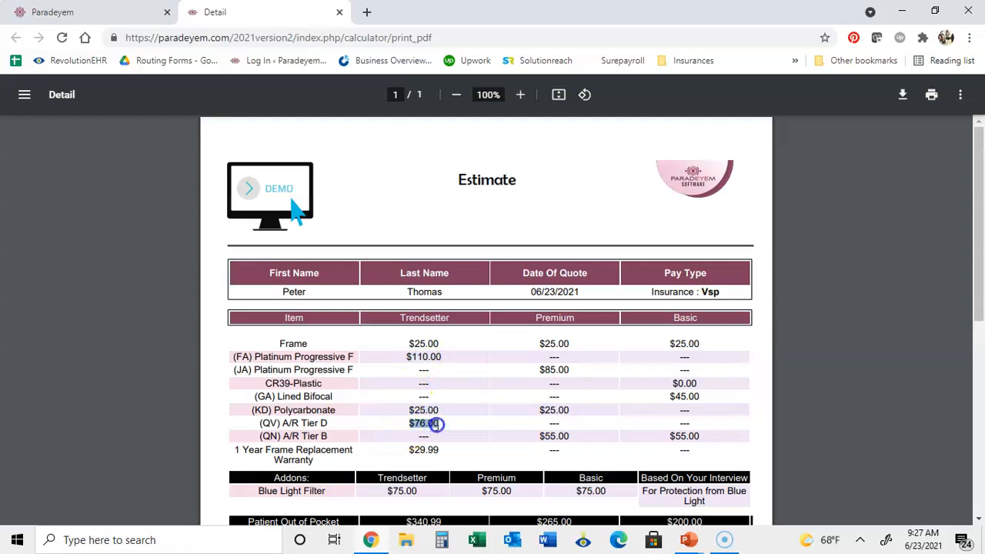
pyautogui.moveTo(968, 229); pyautogui.dragTo(974, 308)
pyautogui.click(383, 362)
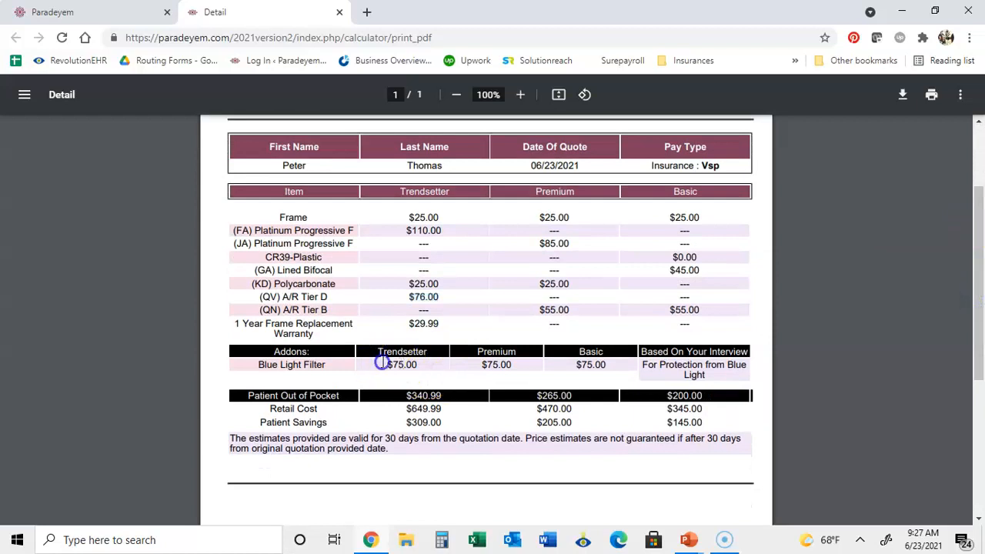
pyautogui.click(416, 396)
pyautogui.moveTo(980, 336); pyautogui.dragTo(977, 284)
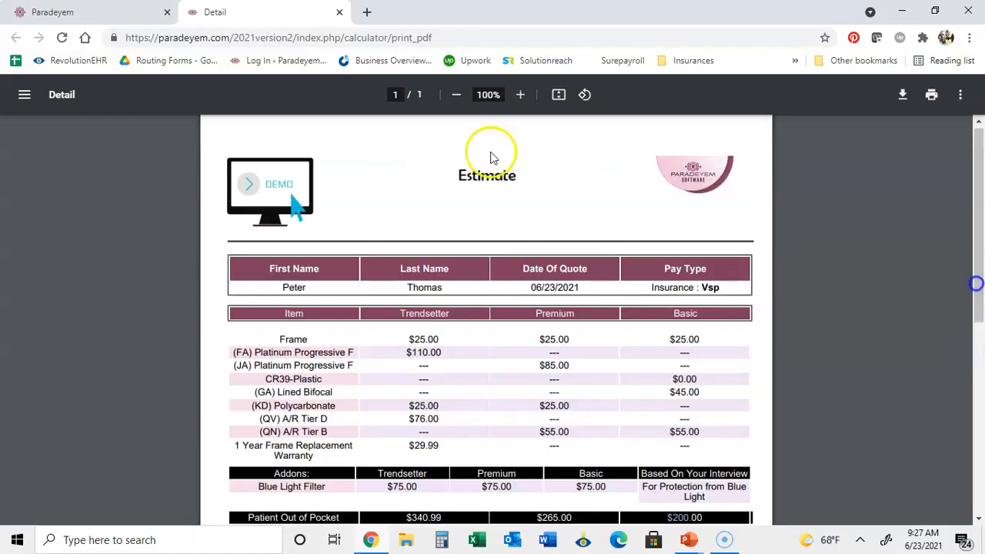
# Step: Close the PDF estimate and save the VSP insurance quote
pyautogui.click(340, 12)
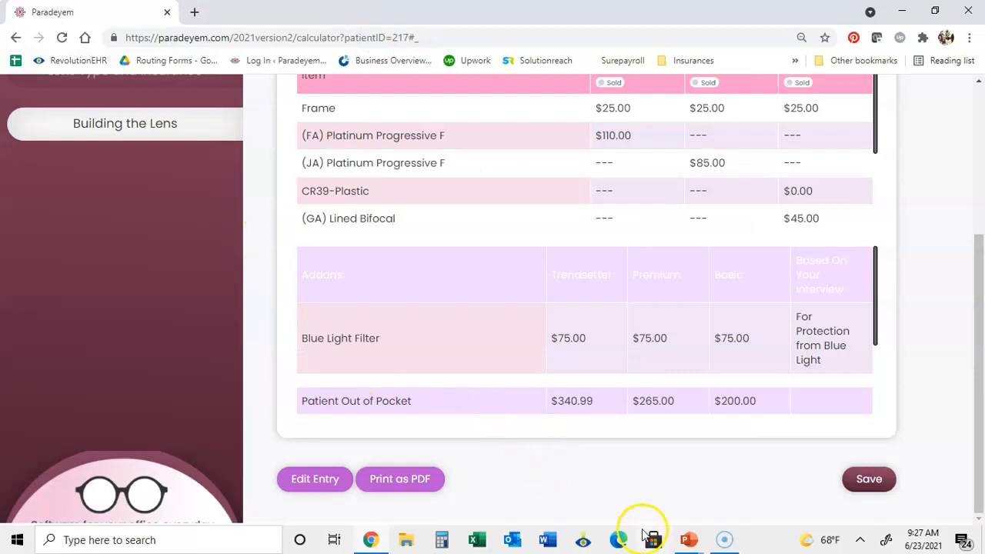
pyautogui.click(869, 480)
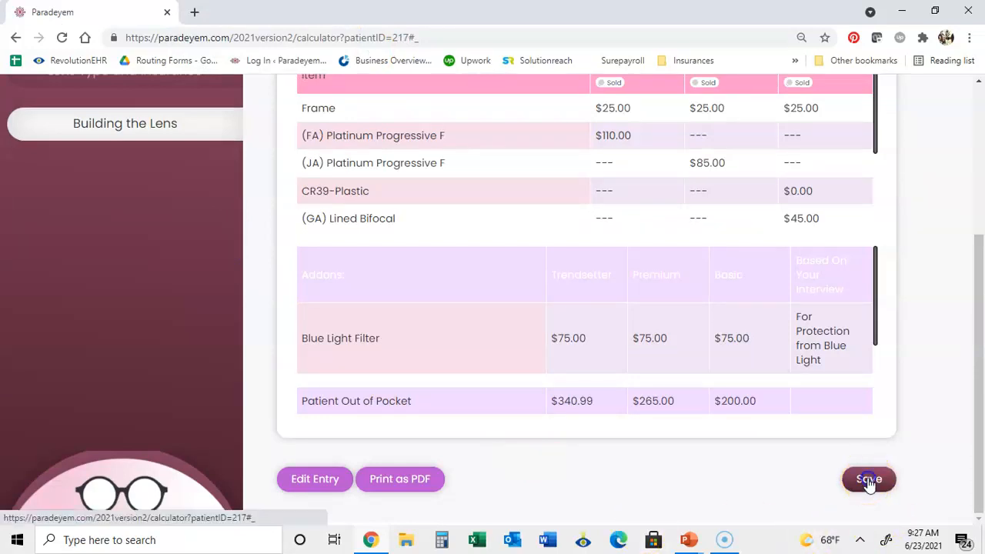
pyautogui.click(617, 110)
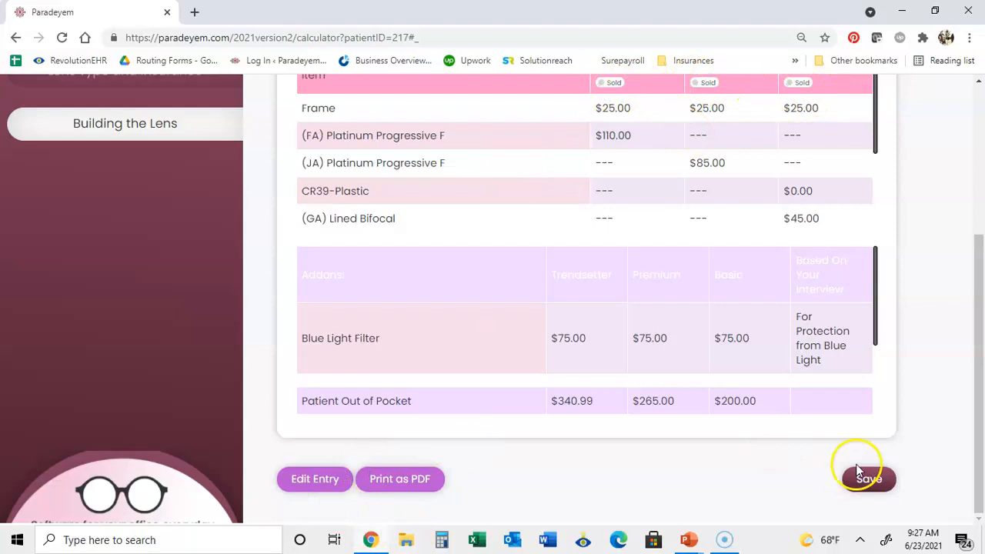
# Step: From the patient dashboard, open the patient with the 06/23/2021 01:30 PM appointment and start an insurance order
pyautogui.scroll(3, 974, 407)
pyautogui.click(479, 103)
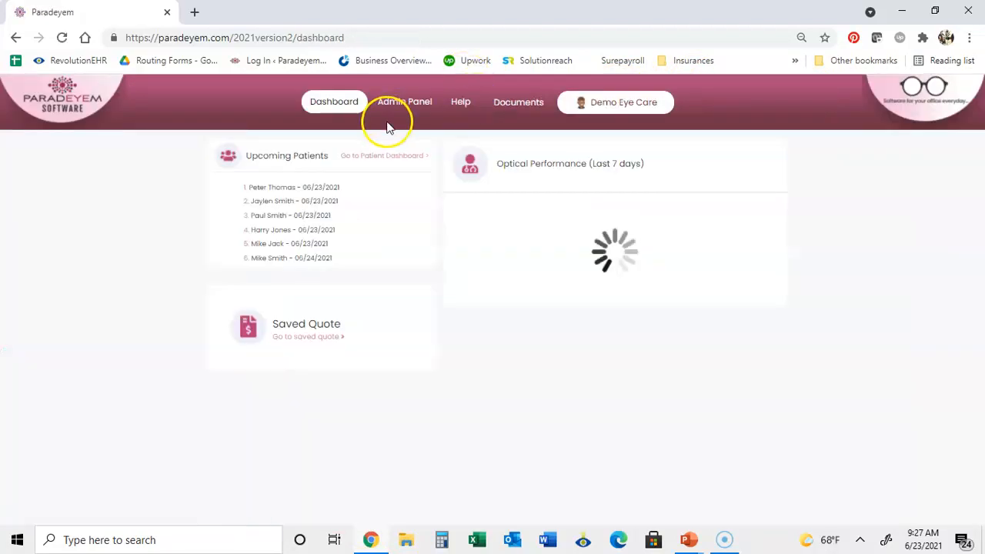
pyautogui.click(370, 164)
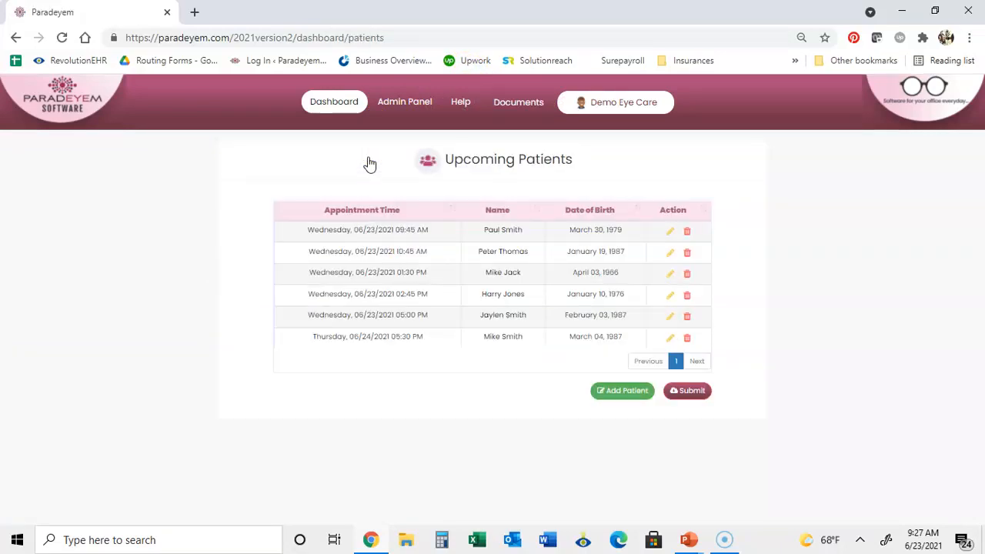
pyautogui.click(497, 276)
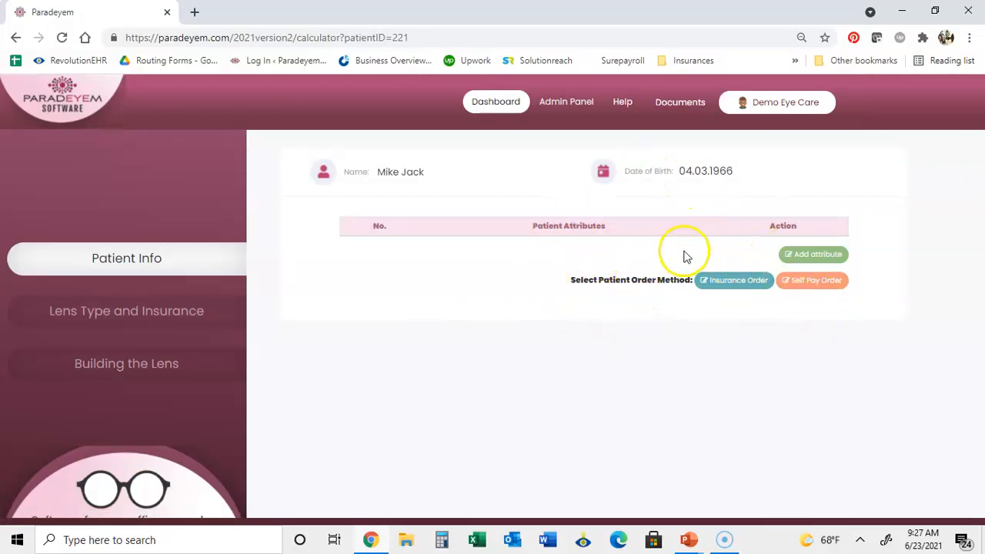
pyautogui.click(738, 282)
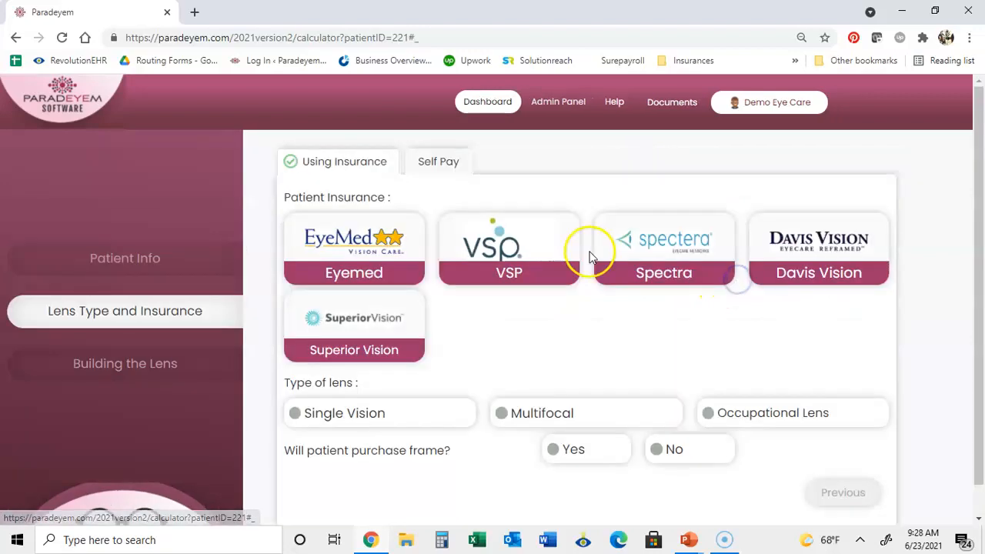
# Step: Choose Eyemed insurance with Single Vision lenses, and have the patient purchase a frame with a retail price of 340
pyautogui.click(347, 270)
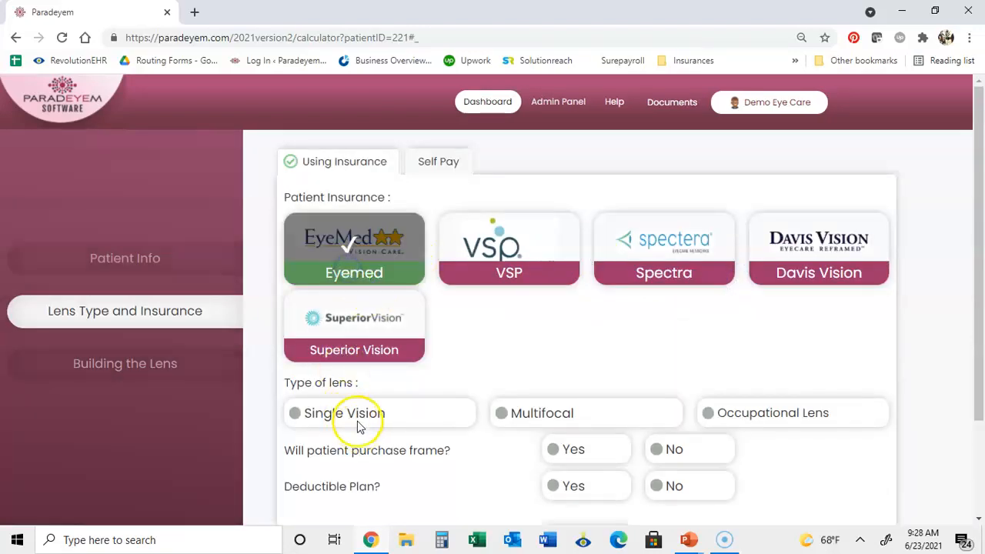
pyautogui.click(354, 414)
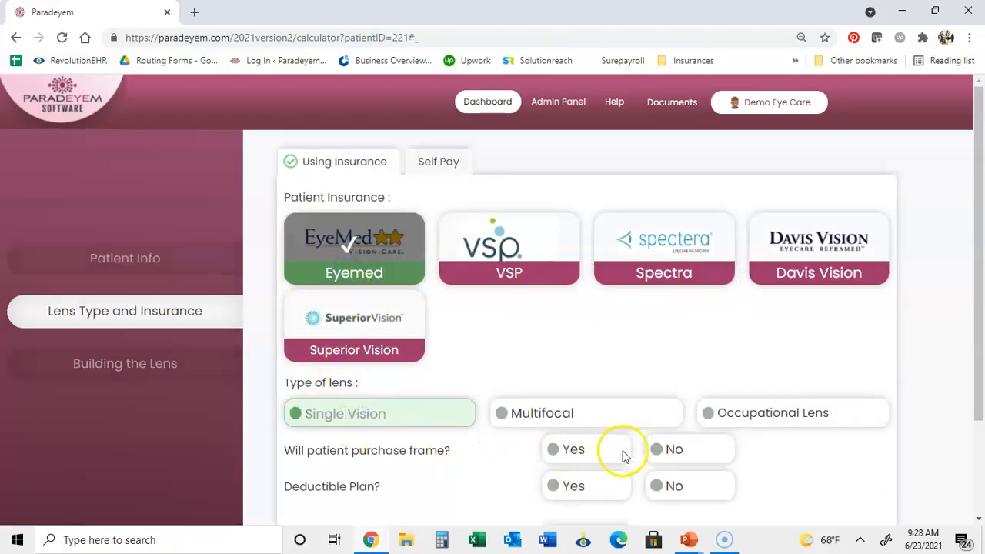
pyautogui.click(569, 451)
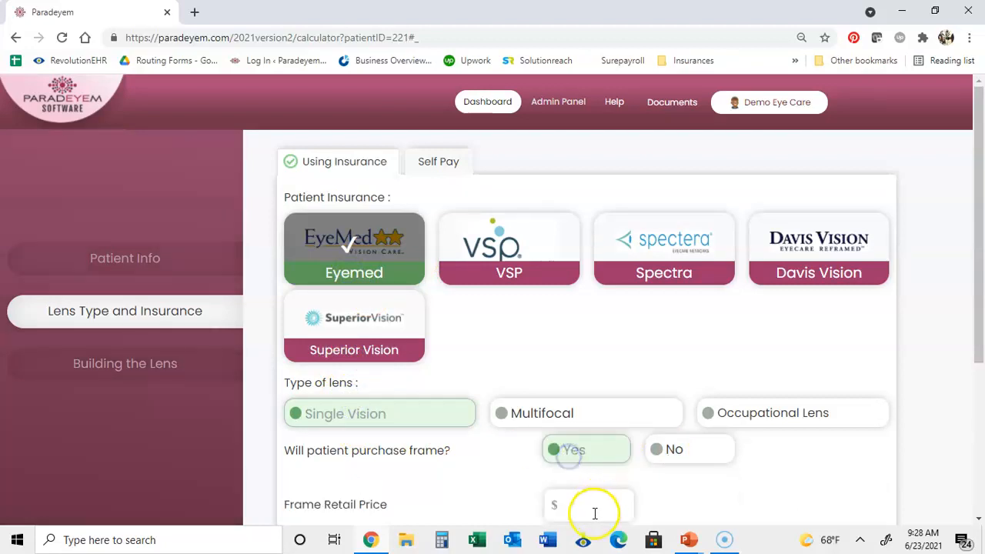
pyautogui.click(588, 509)
pyautogui.write('3')
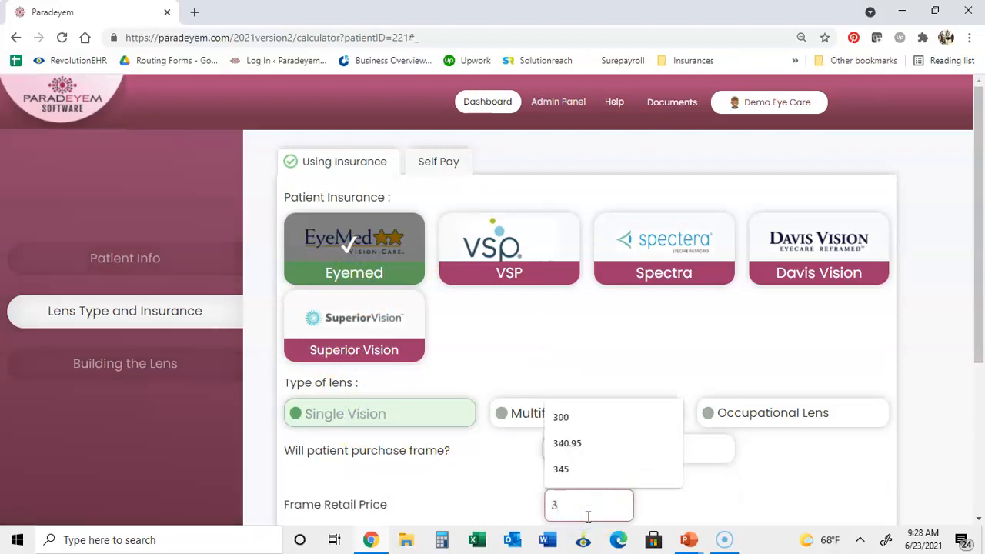
pyautogui.write('40')
# Step: Answer No to both the deductible plan and the packaged frame and lens option, and continue to building the lens
pyautogui.moveTo(974, 301); pyautogui.dragTo(975, 390)
pyautogui.click(655, 409)
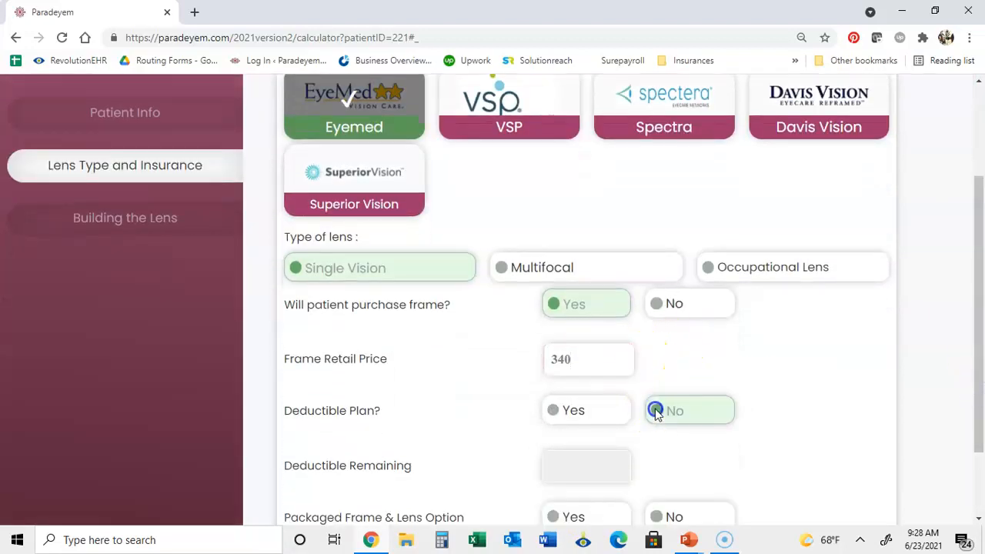
pyautogui.click(666, 515)
pyautogui.scroll(-2, 979, 387)
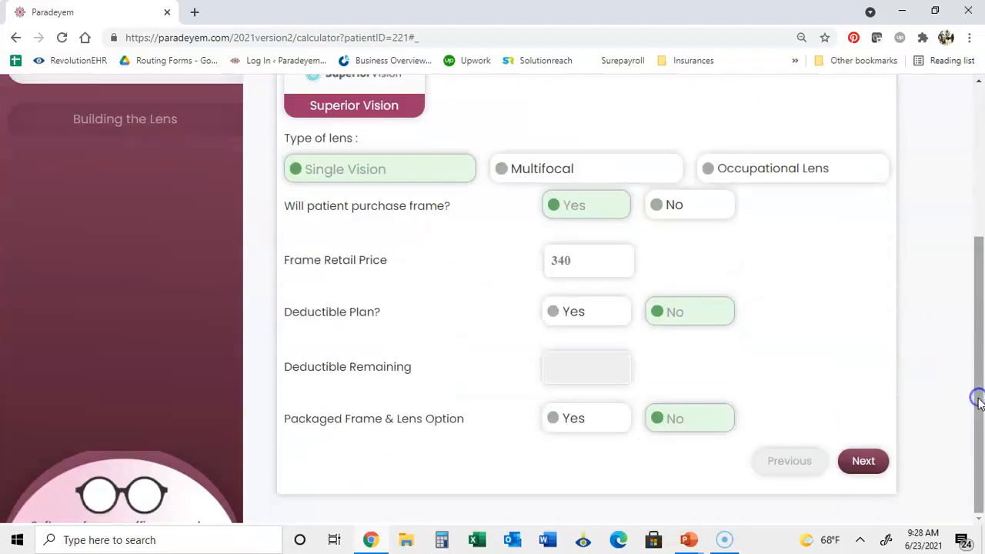
pyautogui.click(864, 462)
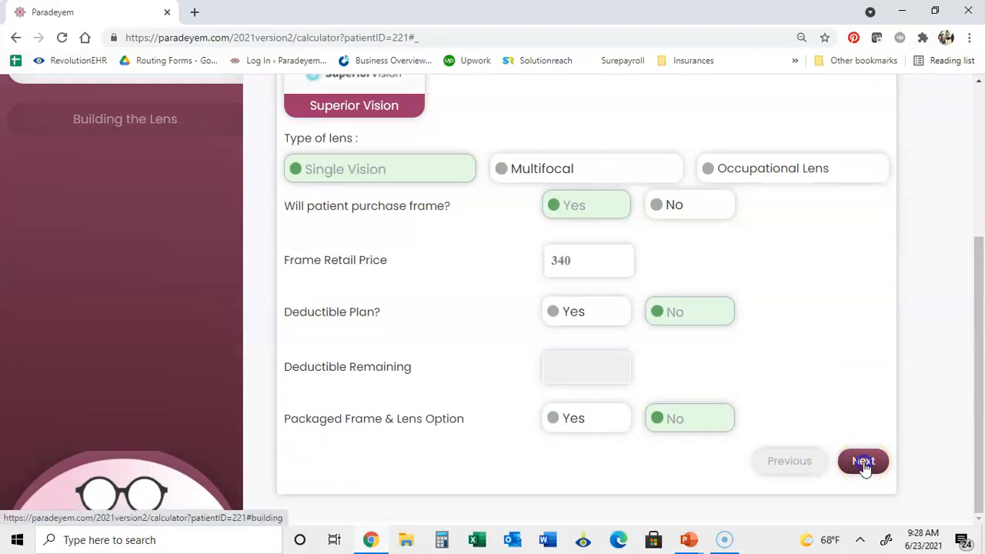
# Step: Set the frame discount to 20% off the balance over $180
pyautogui.moveTo(977, 359); pyautogui.dragTo(977, 149)
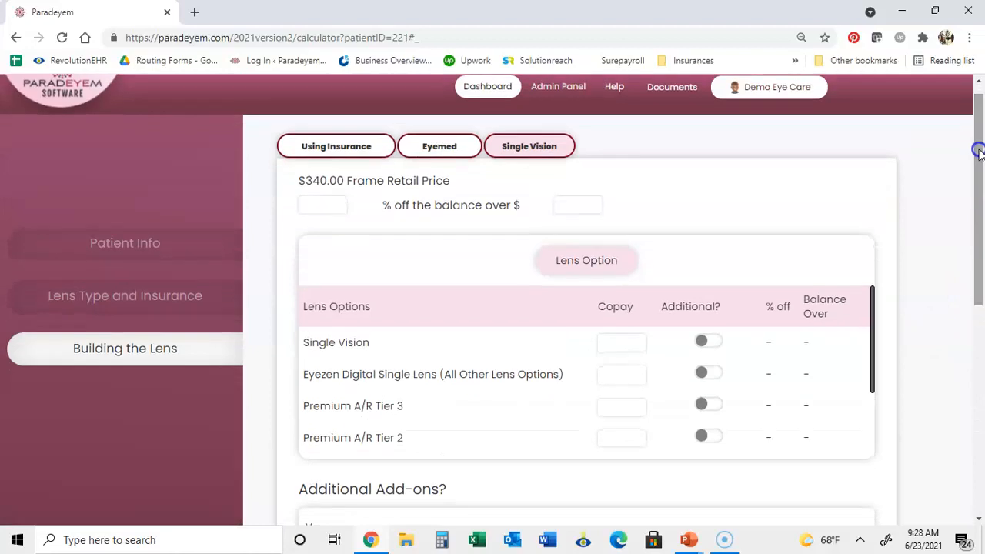
pyautogui.click(330, 208)
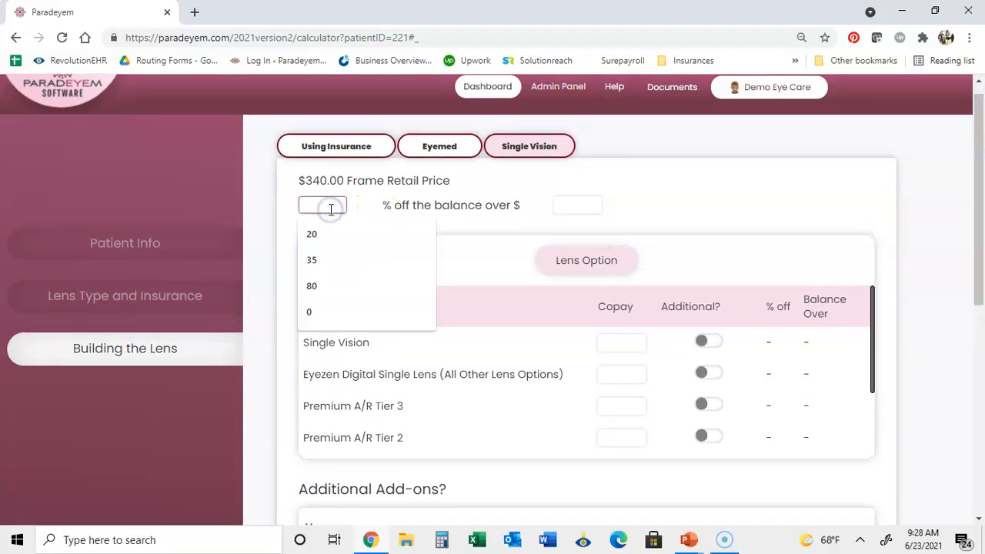
pyautogui.write('20')
pyautogui.click(556, 204)
pyautogui.write('180')
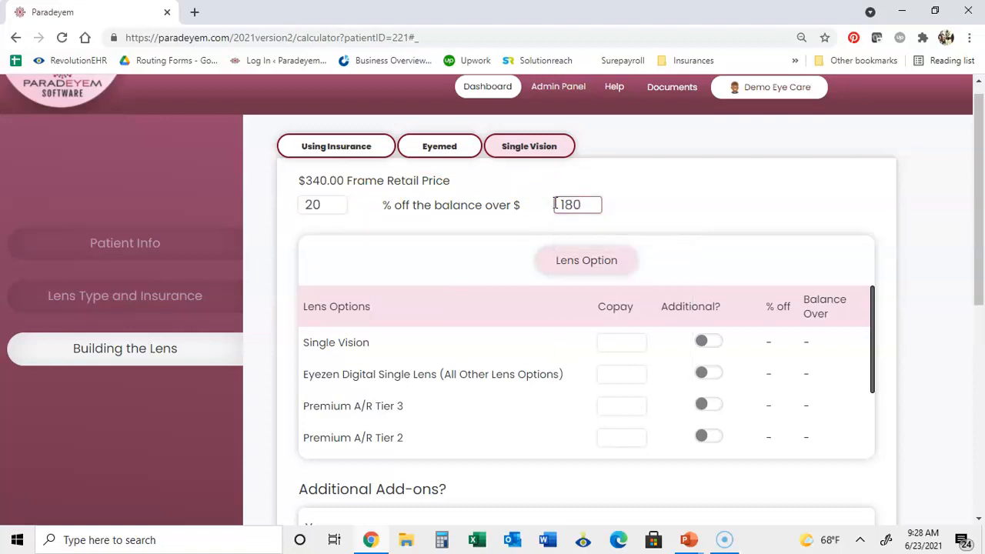
# Step: Set copays of 10 for Single Vision, 76 for Premium A/R Tier 3 and 66 for Tier 2, with an additional 20% off Eyezen Digital
pyautogui.click(622, 342)
pyautogui.write('10')
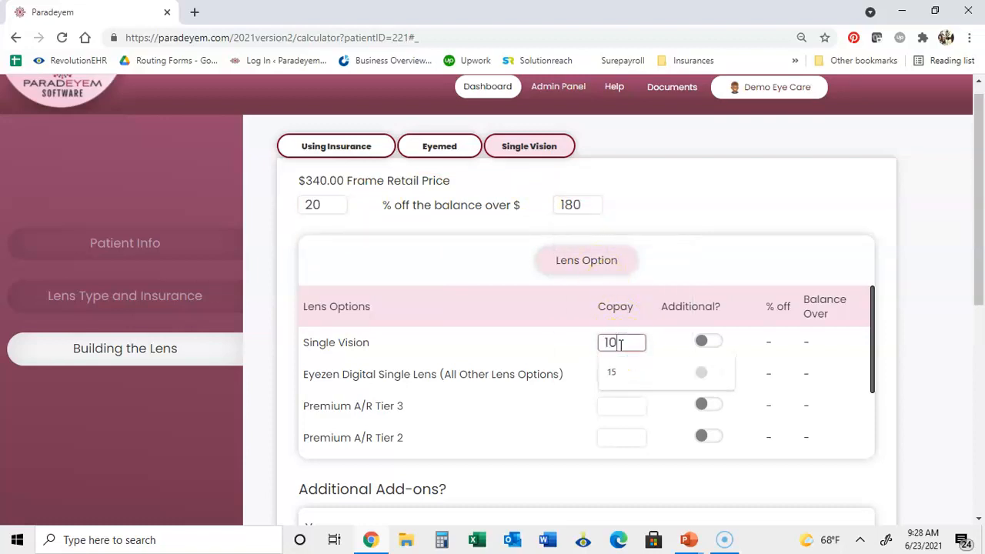
pyautogui.click(703, 373)
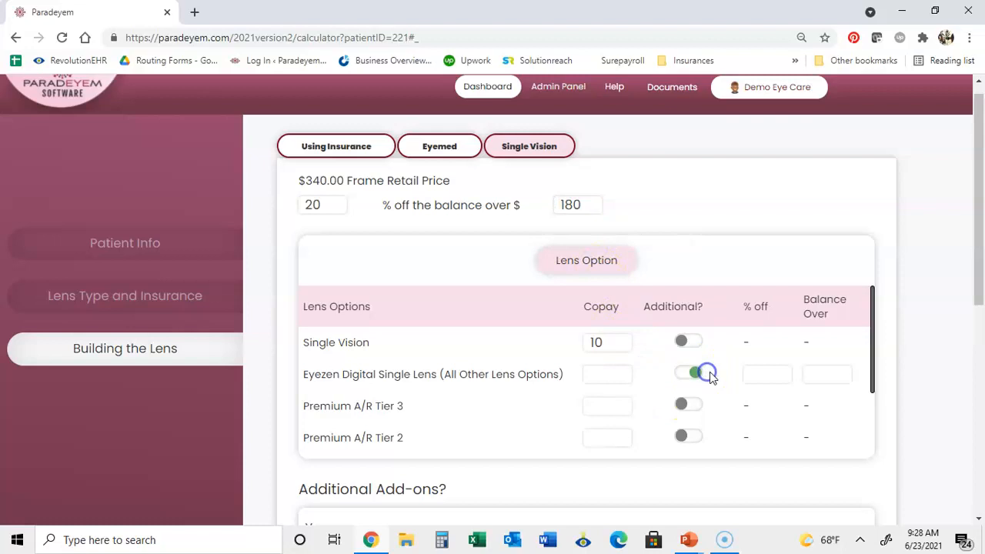
pyautogui.click(760, 373)
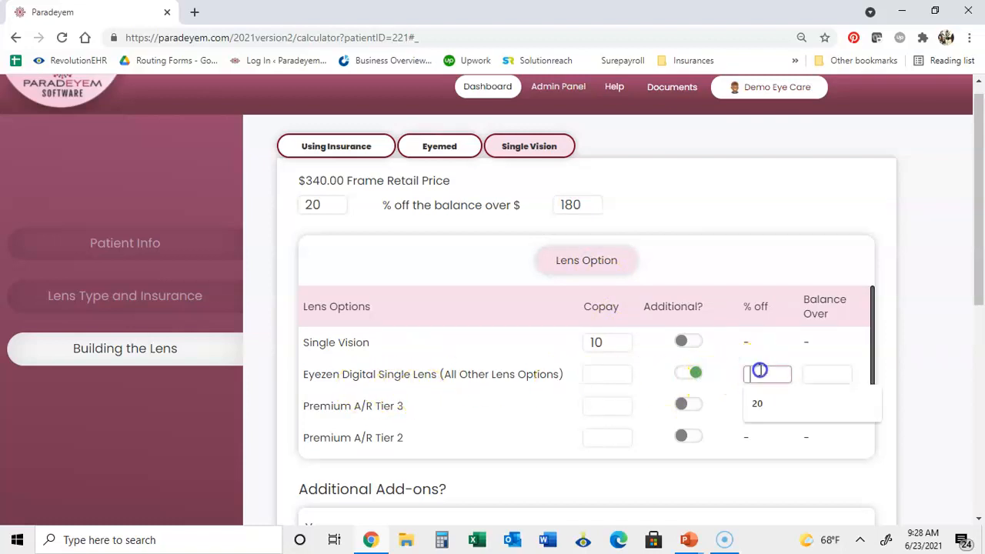
pyautogui.write('20')
pyautogui.click(594, 406)
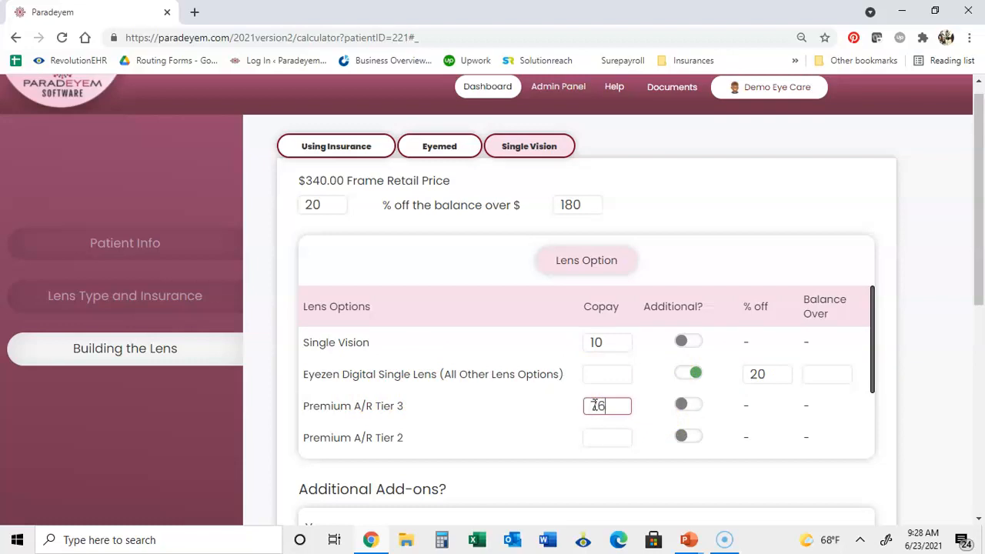
pyautogui.moveTo(975, 220); pyautogui.dragTo(974, 304)
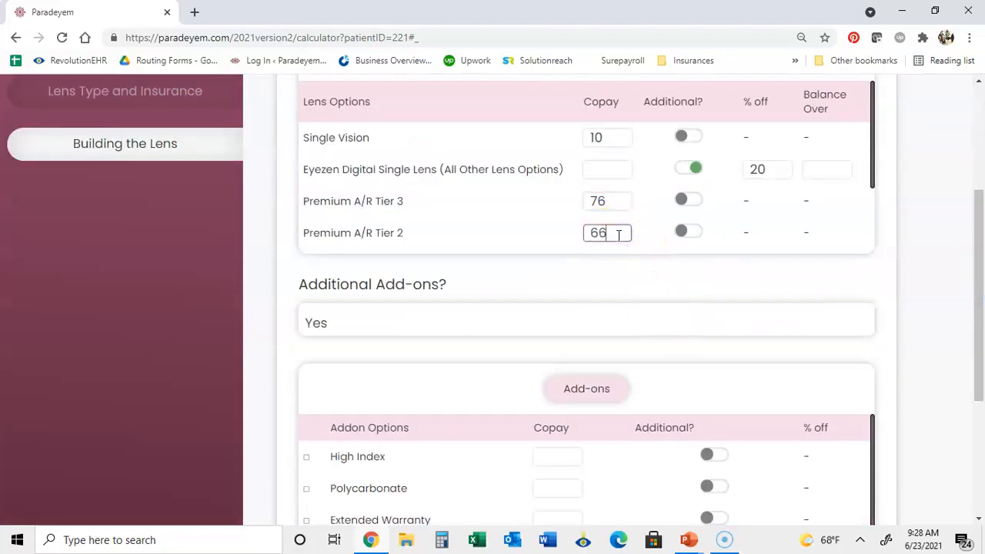
# Step: Set the copays for Polycarbonate Standard to 30, Plastic to 10 and Anti Fog to 18.99
pyautogui.moveTo(876, 177); pyautogui.dragTo(875, 193)
pyautogui.click(612, 237)
pyautogui.write('30')
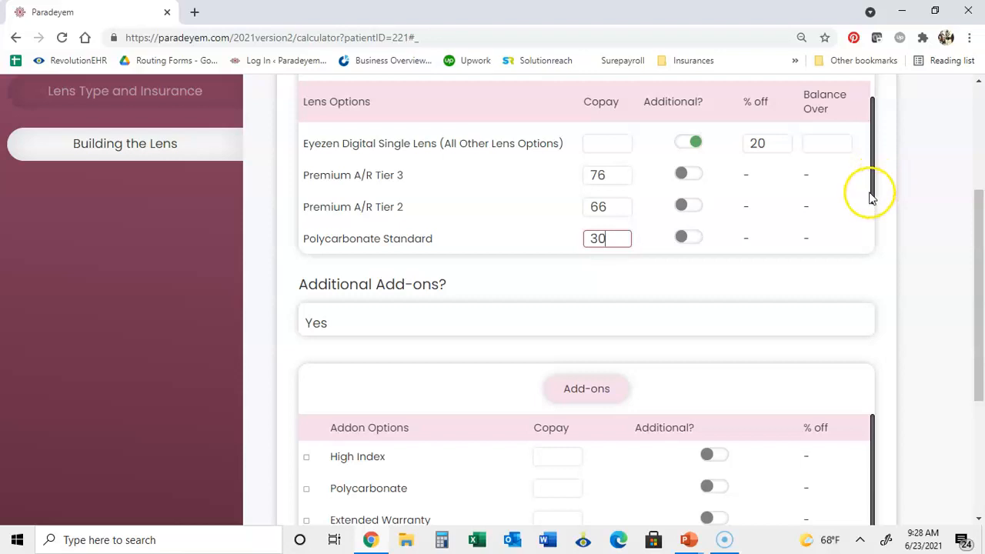
pyautogui.moveTo(872, 193); pyautogui.dragTo(864, 244)
pyautogui.click(616, 196)
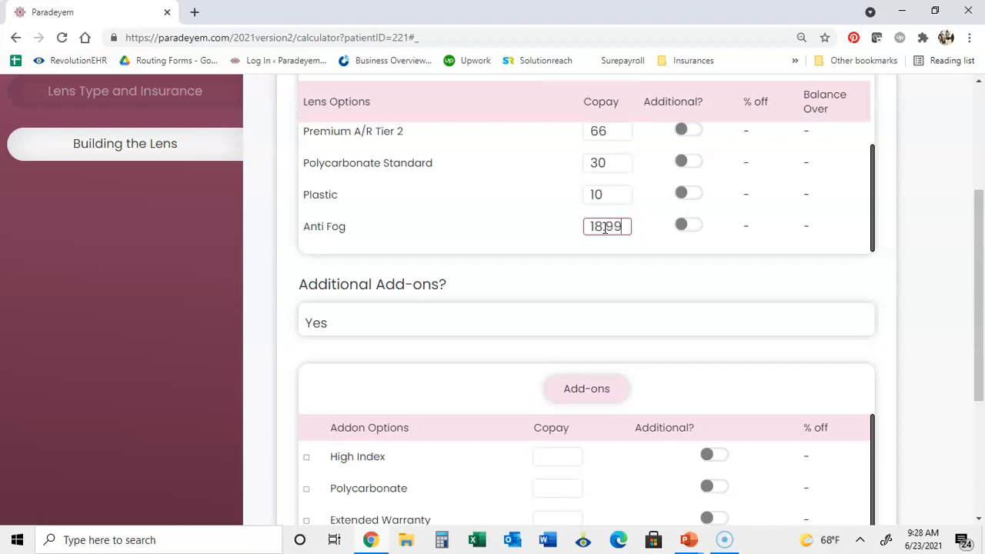
# Step: Finish the Eyemed order without any add-ons, confirming that it is complete
pyautogui.moveTo(976, 257); pyautogui.dragTo(980, 377)
pyautogui.click(870, 491)
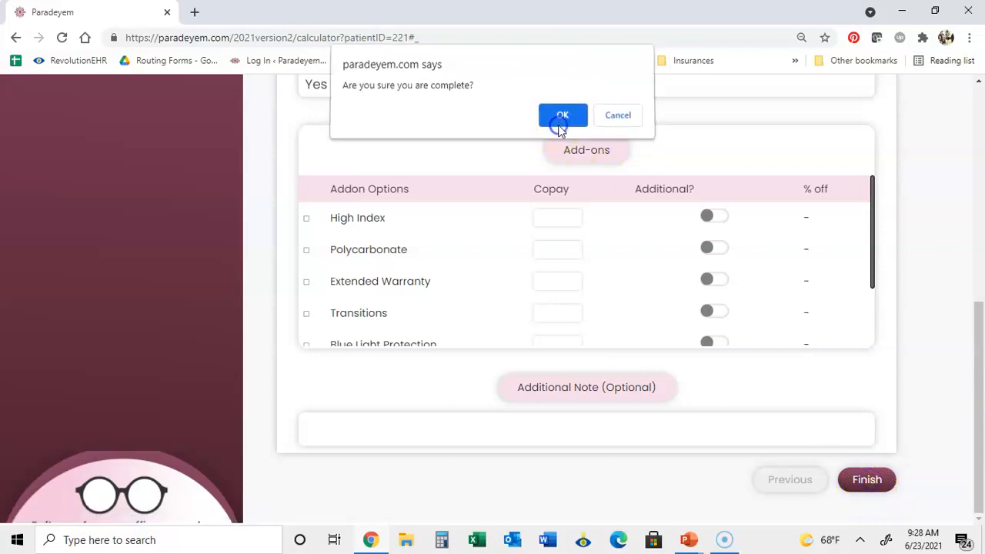
pyautogui.click(560, 120)
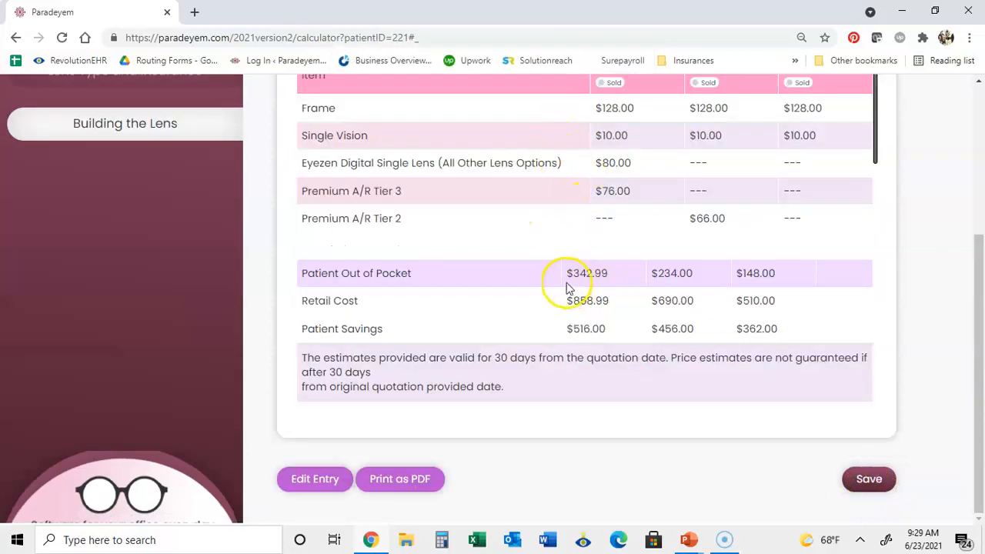
# Step: Review the patient out-of-pocket totals, view the quote as a PDF estimate, and return to the order confirmation
pyautogui.click(646, 275)
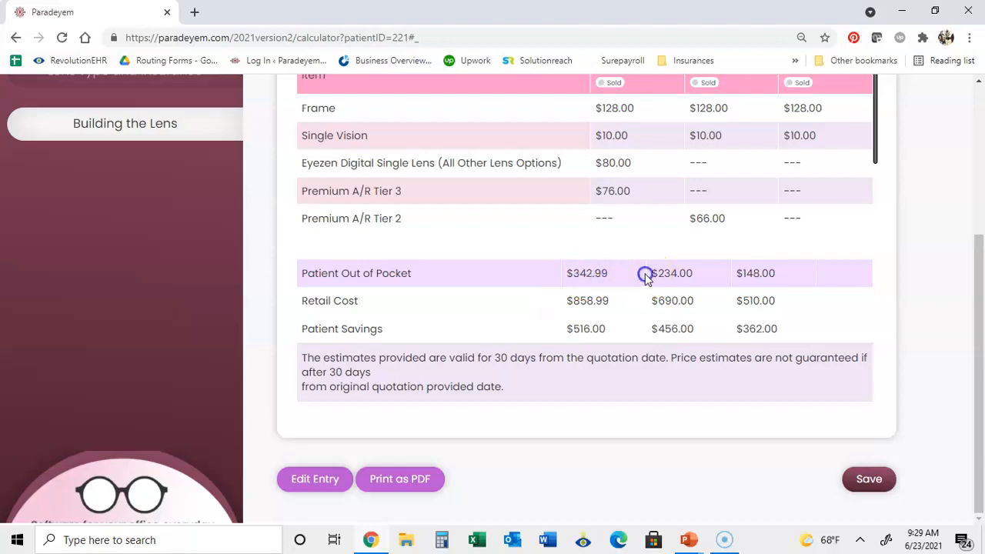
pyautogui.moveTo(686, 275); pyautogui.dragTo(785, 271)
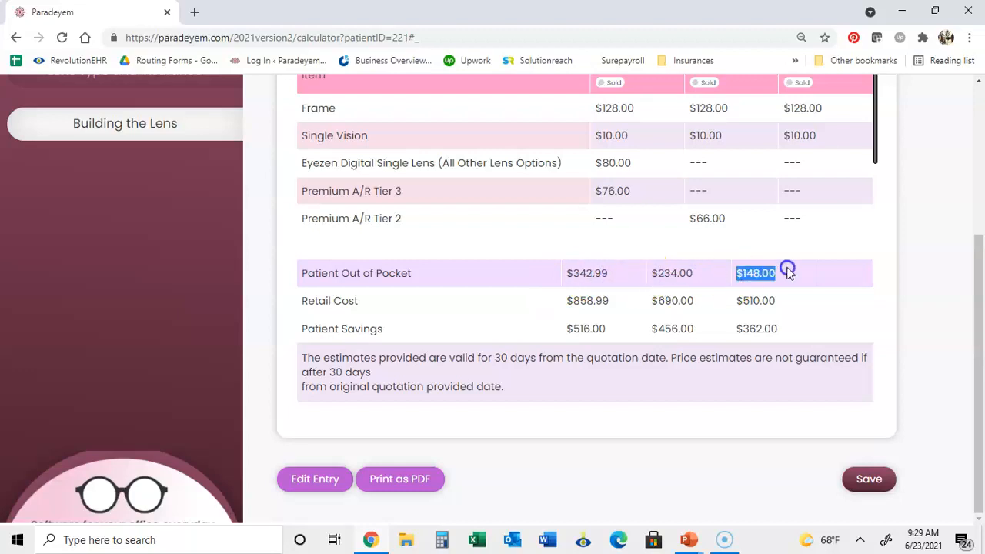
pyautogui.click(420, 479)
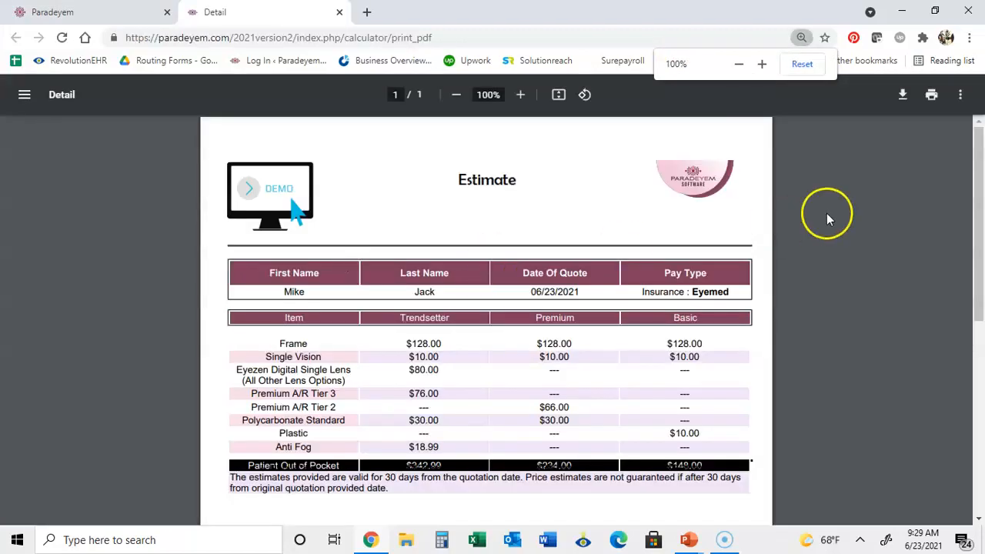
pyautogui.moveTo(982, 232)
pyautogui.mouseDown()
pyautogui.moveTo(979, 312)
pyautogui.moveTo(982, 250)
pyautogui.mouseUp()
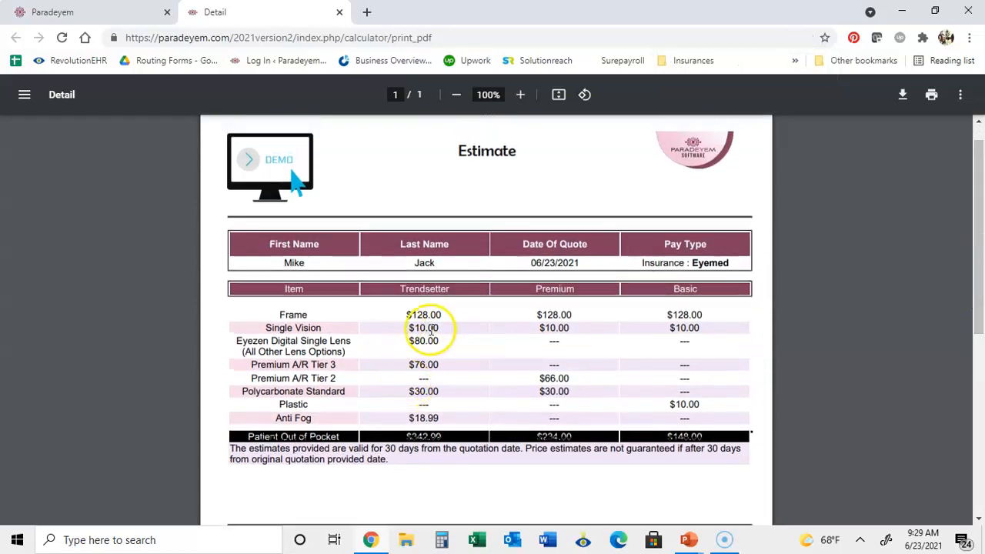
pyautogui.click(338, 14)
pyautogui.moveTo(975, 359); pyautogui.dragTo(969, 152)
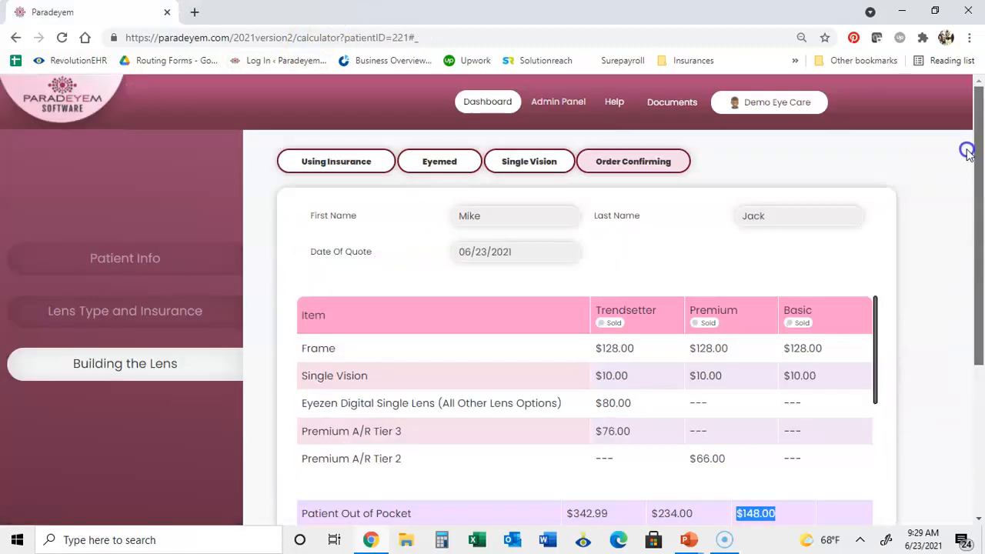
# Step: Minimize the browser window to return to the "Training Video: Creating A Quote" slide in PowerPoint
pyautogui.click(714, 517)
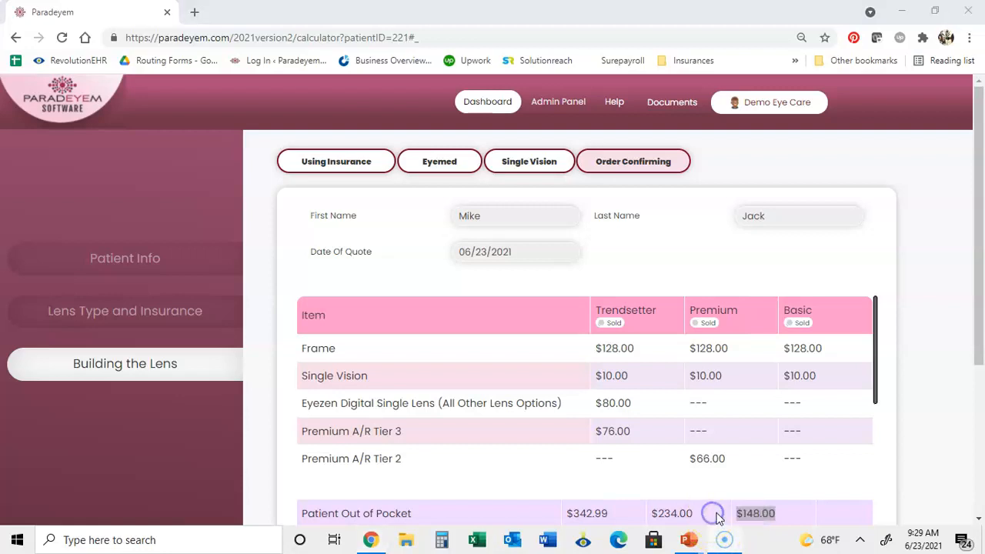
pyautogui.hotkey('alt', 'Tab')
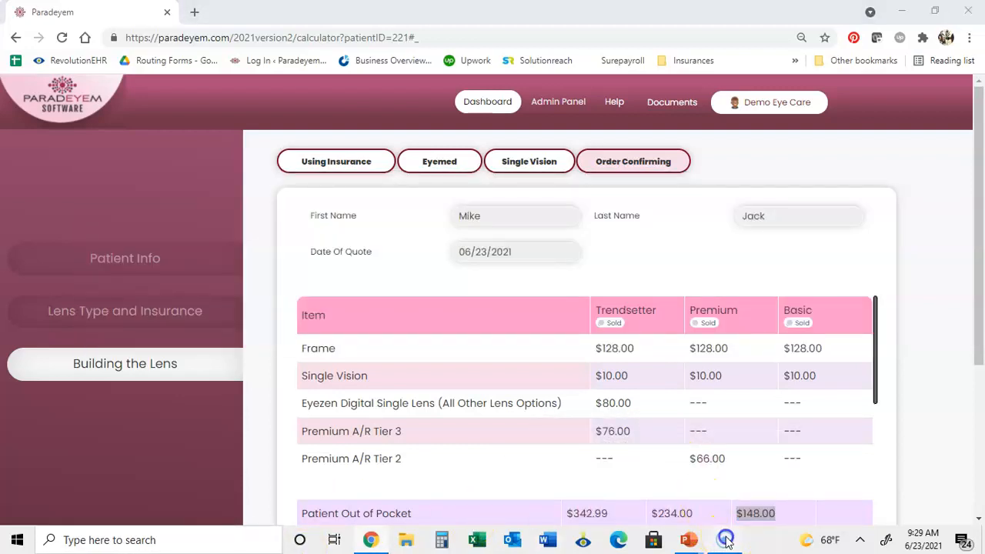
pyautogui.click(896, 11)
pyautogui.click(896, 8)
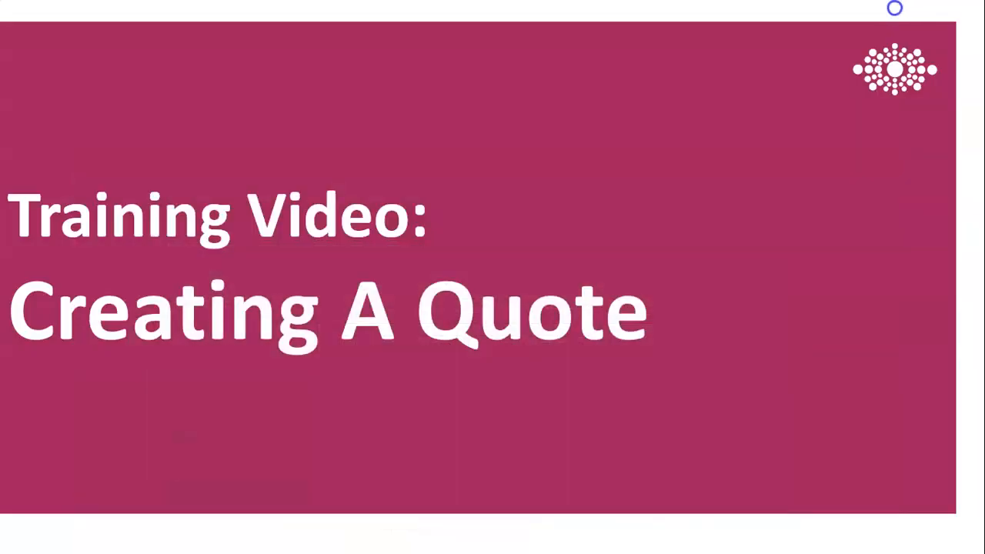